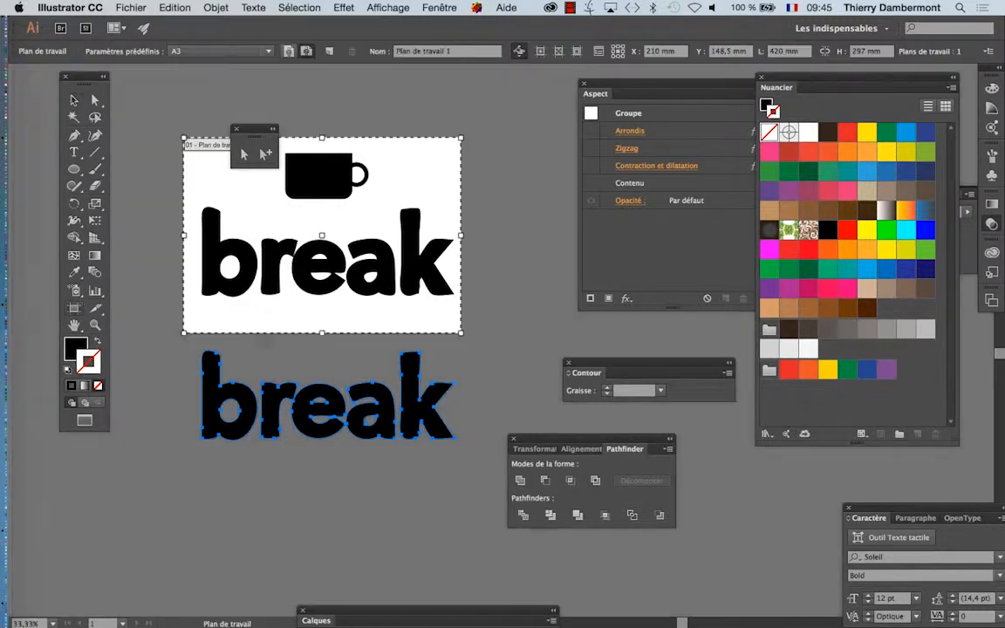
Step: Enlarge the artboard to about 590 mm high and widen it on both sides around the two "break" words, then deselect everything
drag(327, 332, 328, 526)
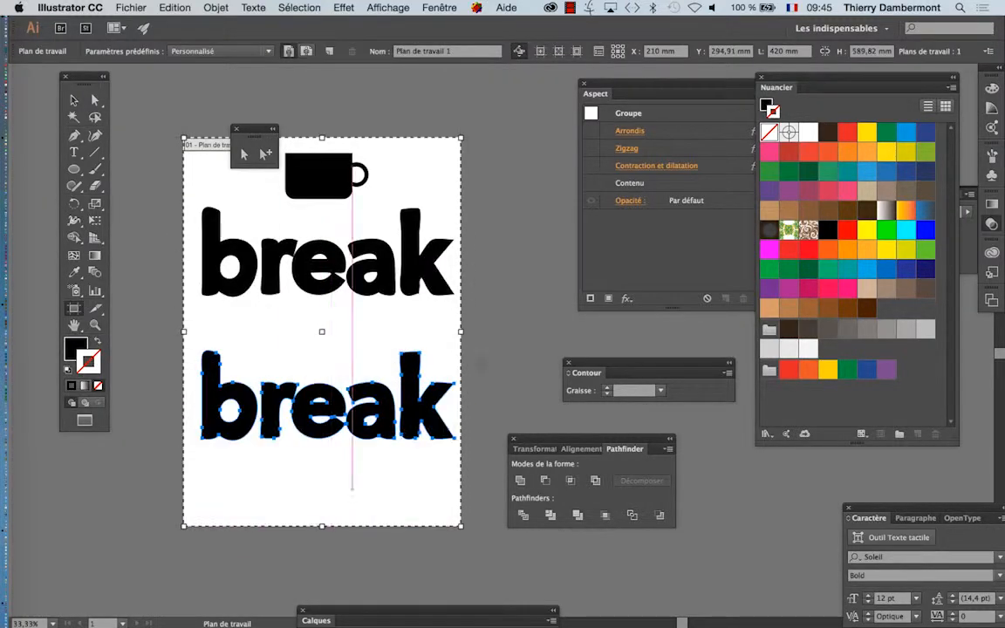
drag(462, 332, 507, 332)
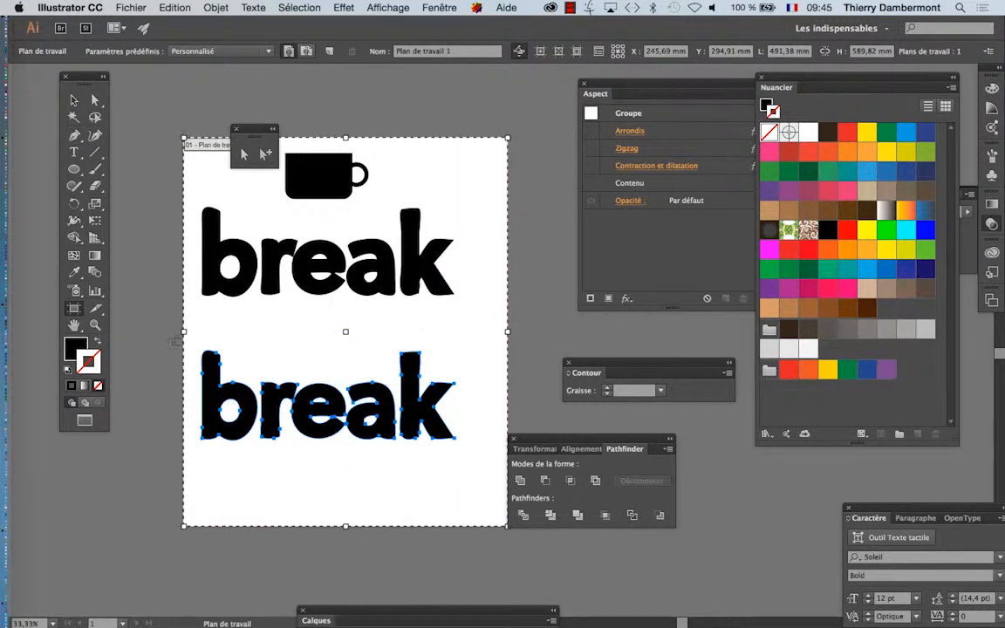
drag(183, 332, 162, 331)
click(74, 101)
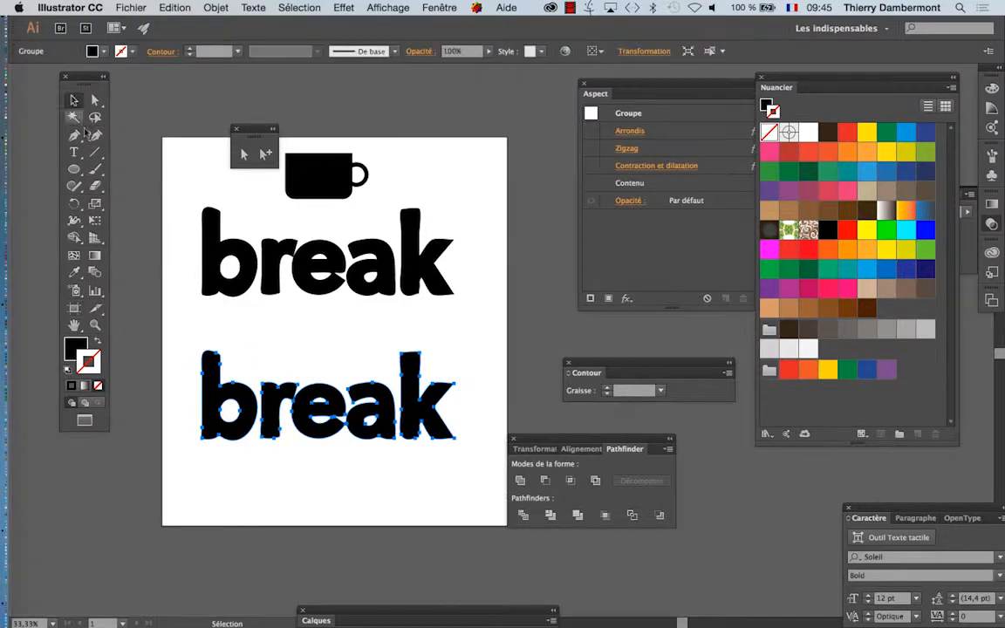
click(120, 375)
Step: Start a zigzag Pen path with three anchor points across the "b" of the lower "break" and set its fill to none
scroll(260, 444, up, 1)
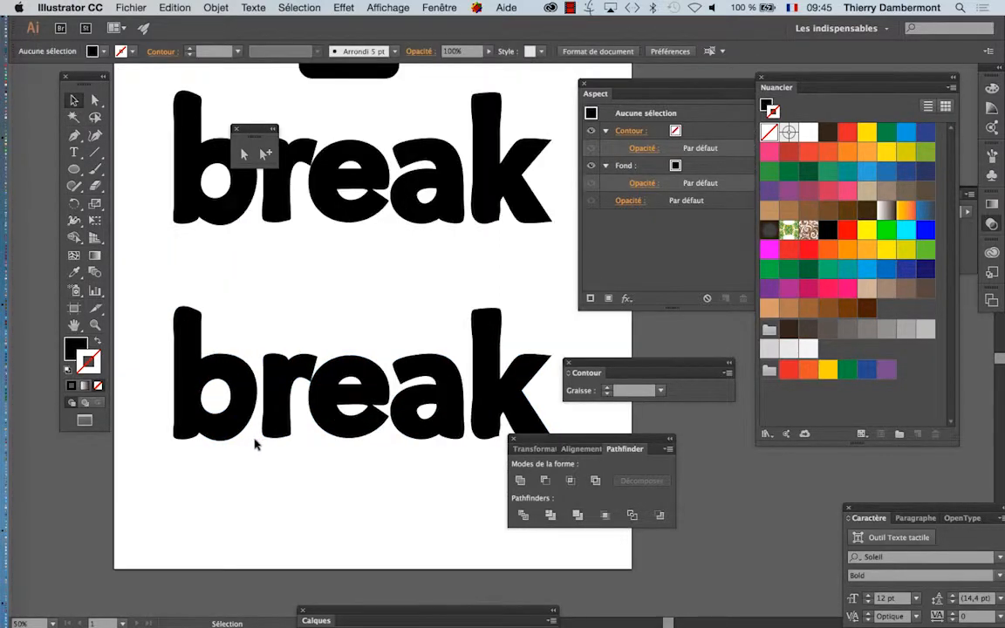
drag(261, 422, 244, 349)
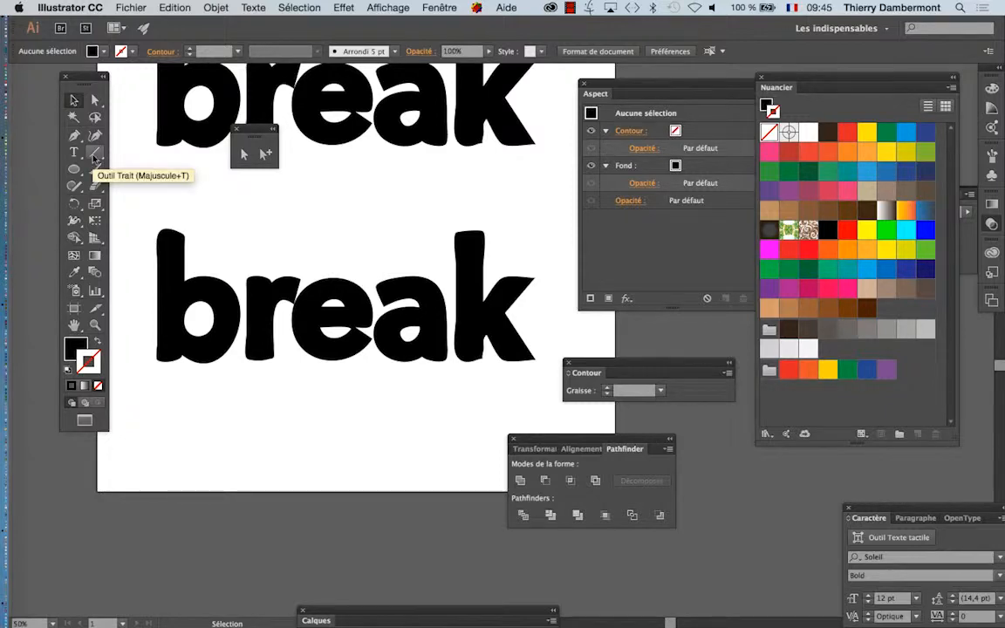
click(95, 157)
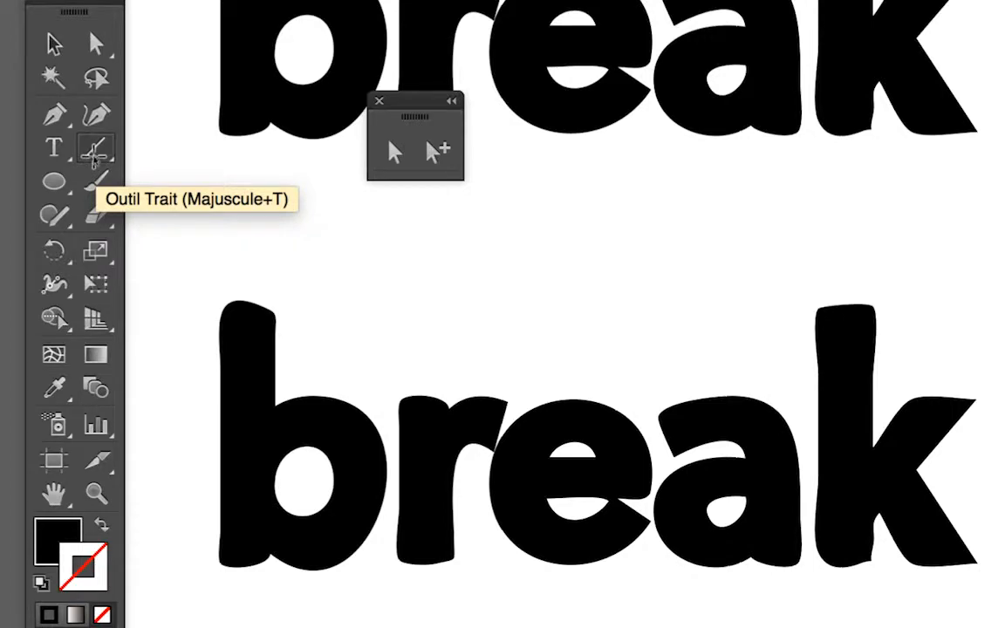
click(54, 117)
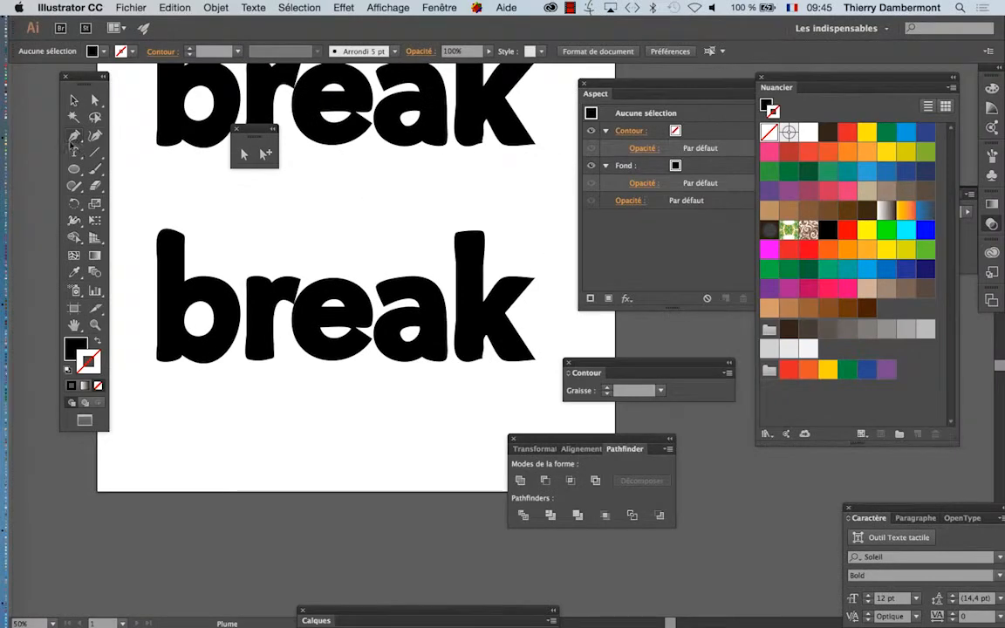
click(128, 332)
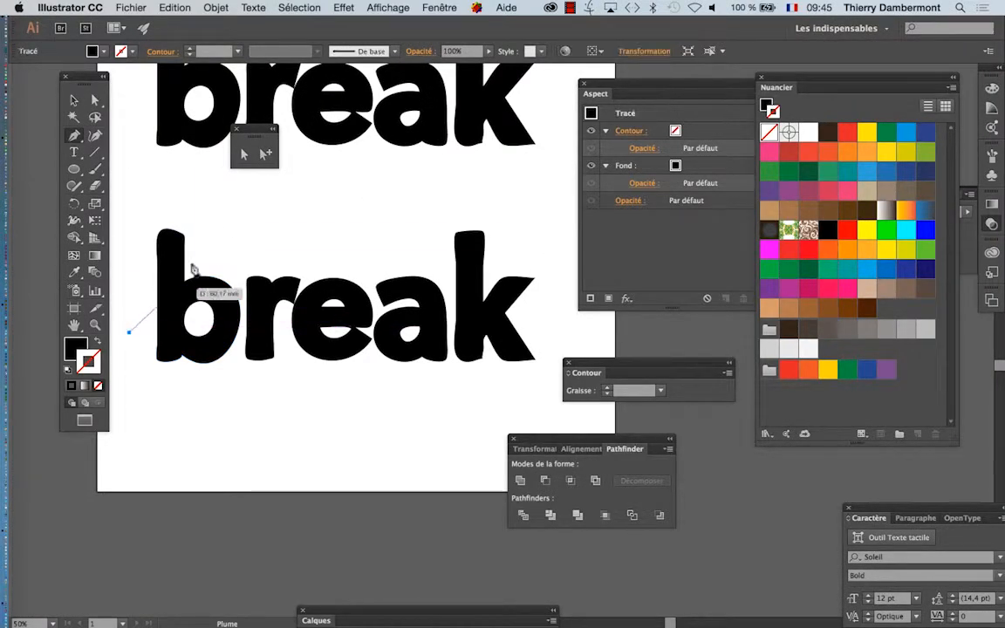
click(218, 201)
click(168, 391)
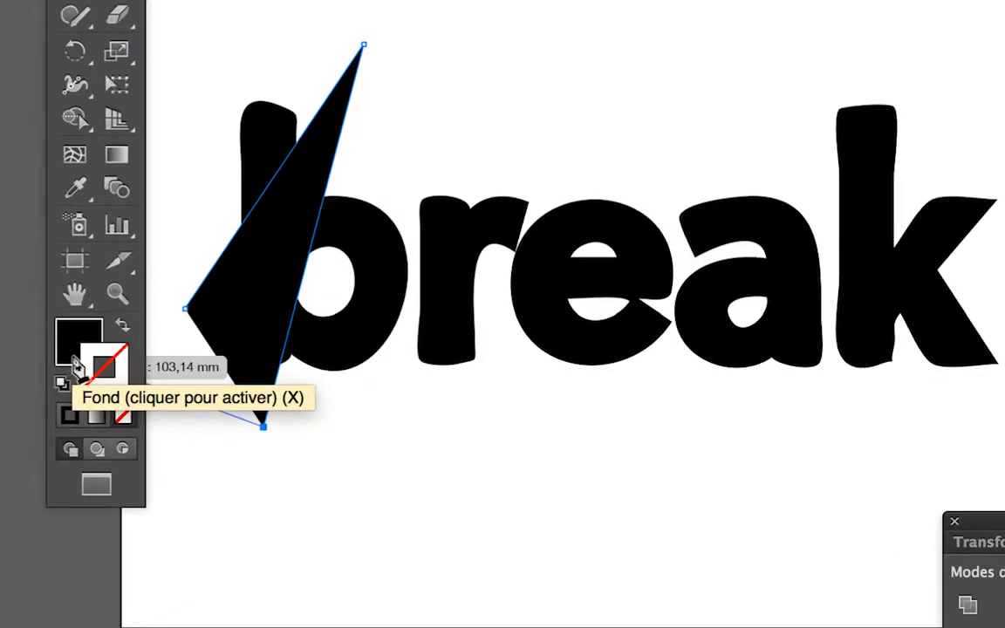
click(74, 361)
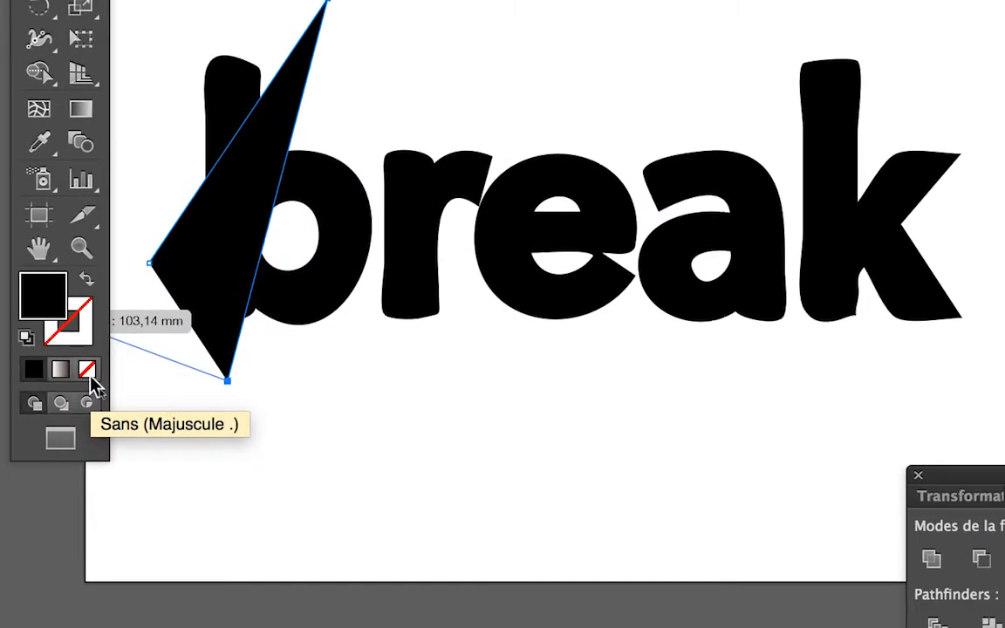
click(125, 417)
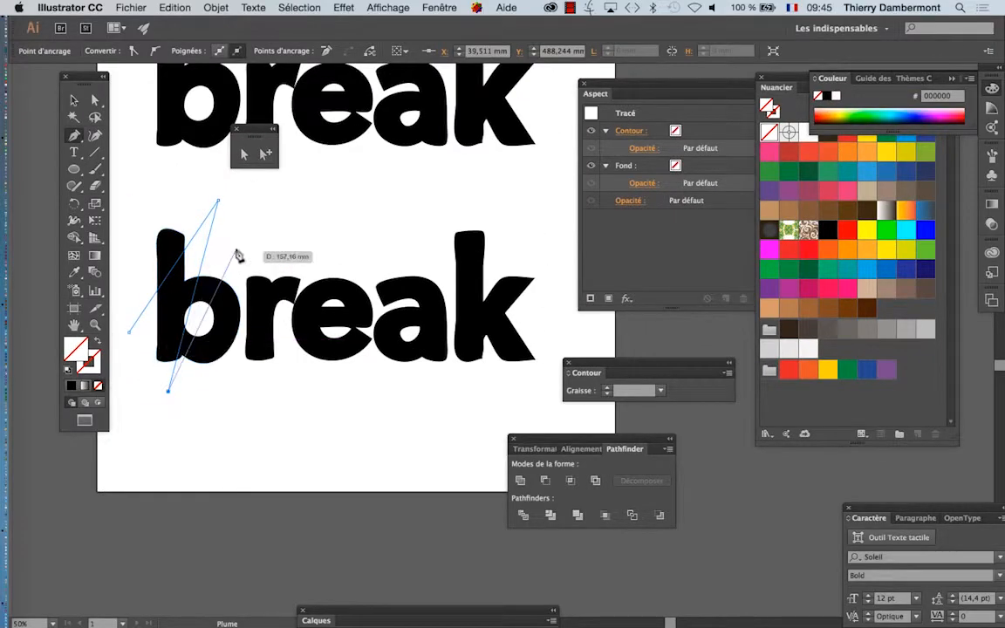
Step: Continue the zigzag path across the remaining letters of the lower "break", alternating points above and below the word and ending below the "k"
click(235, 244)
click(267, 381)
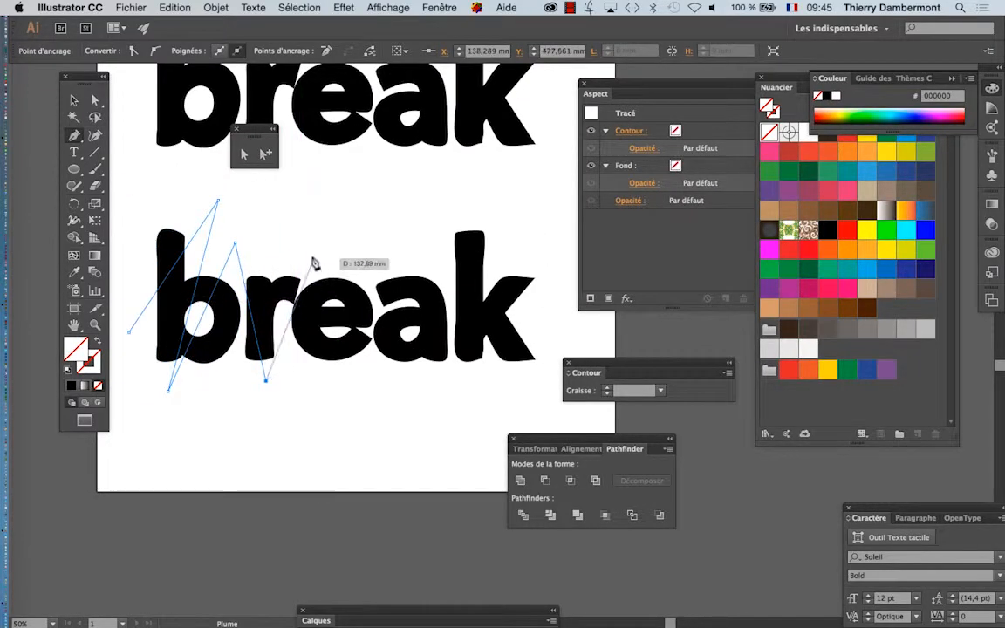
click(341, 231)
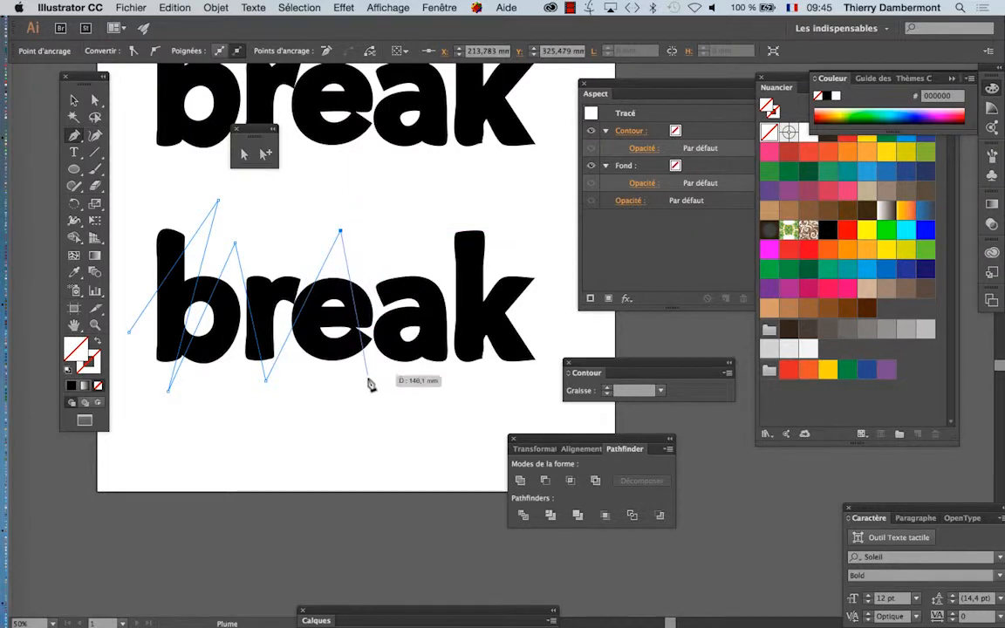
click(369, 377)
click(411, 241)
click(415, 404)
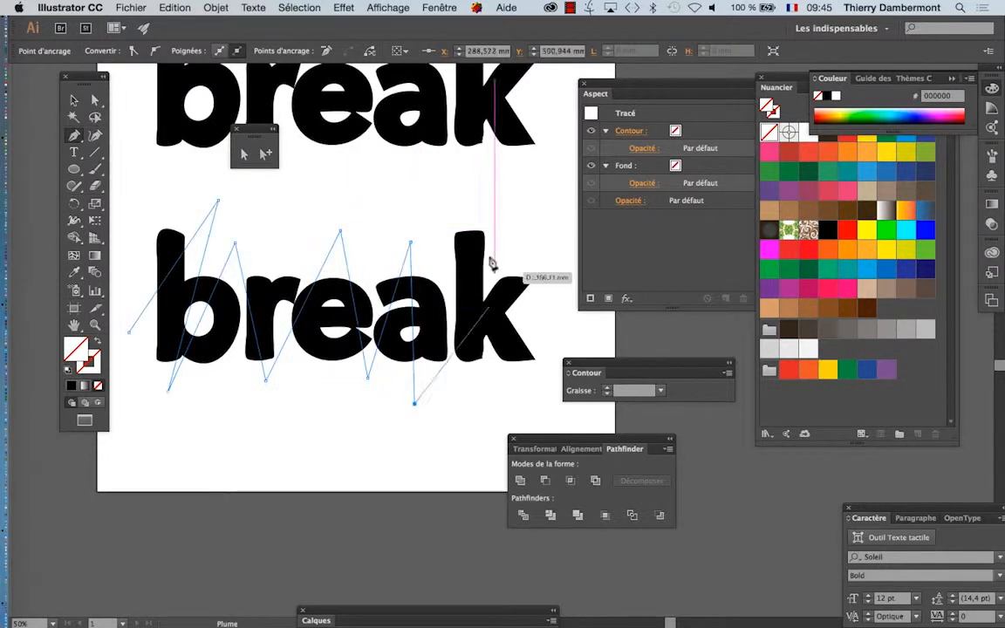
click(491, 208)
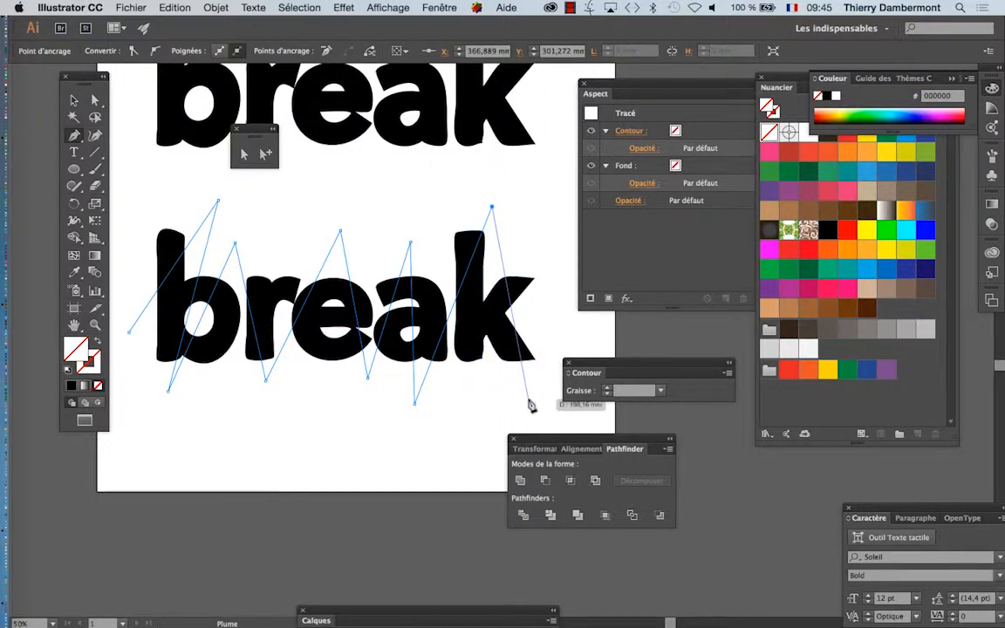
click(528, 399)
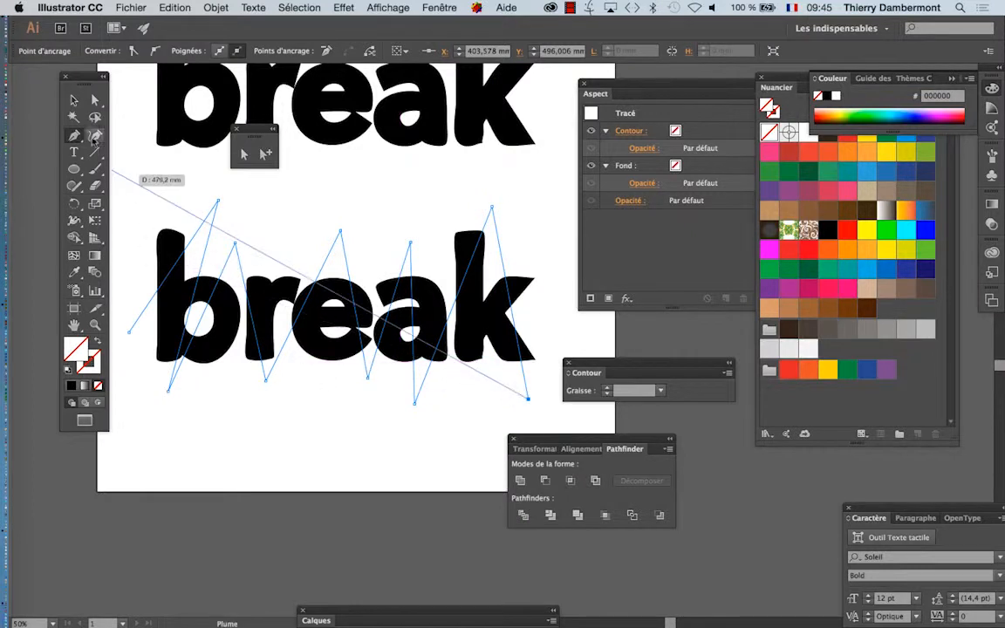
Step: Select the whole zigzag path and use it to divide the lower "break" with Diviser les objets inférieurs
click(74, 100)
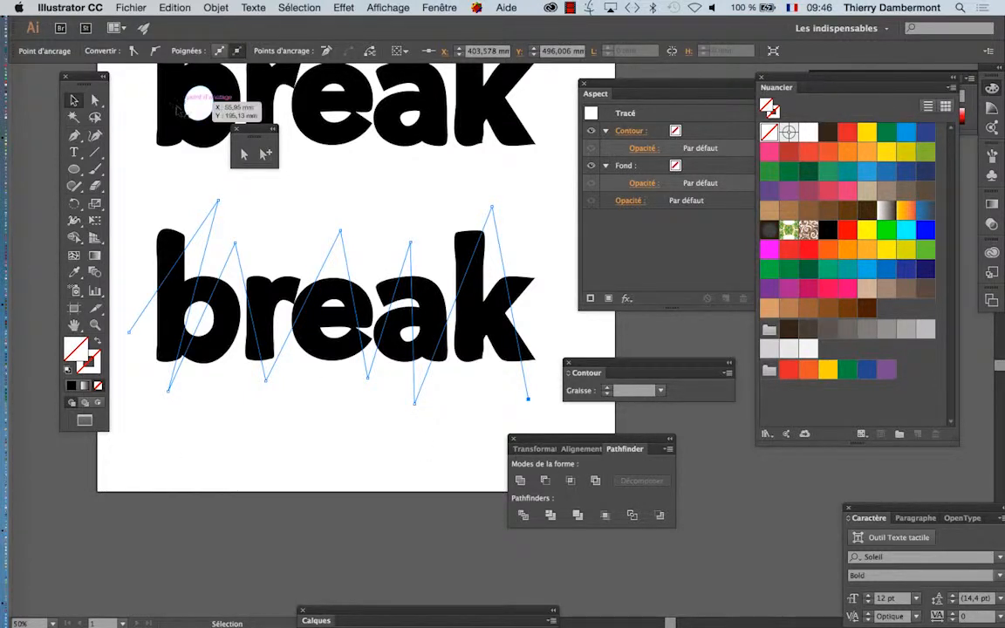
click(209, 220)
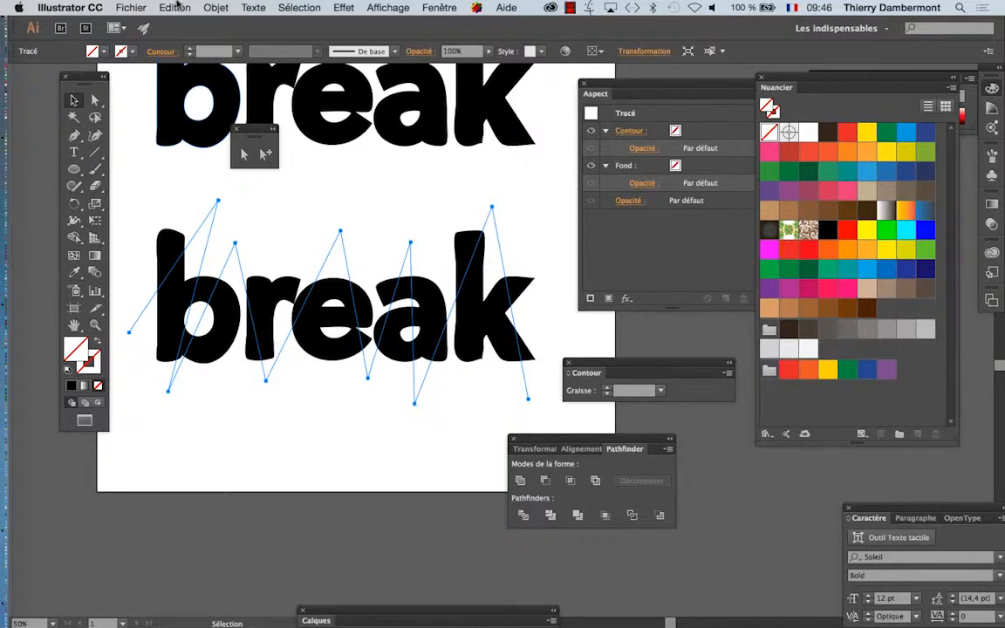
click(209, 8)
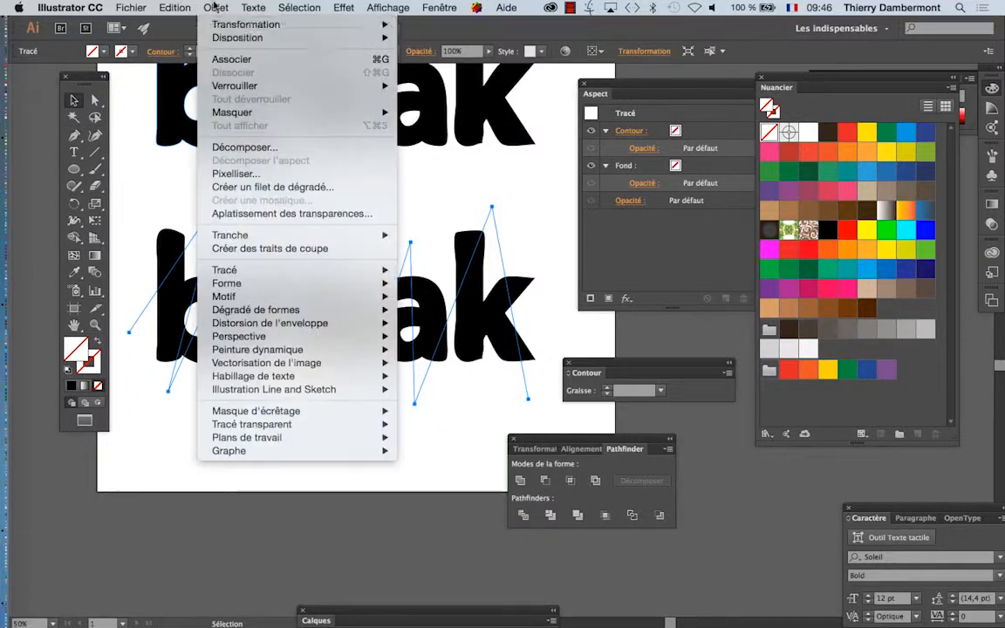
mouse_move(250, 275)
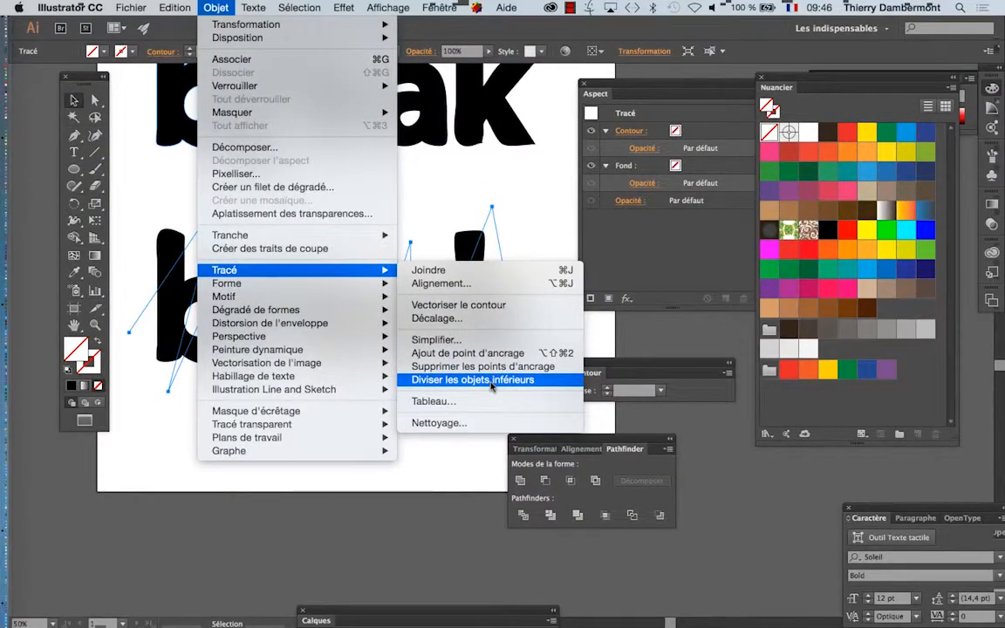
click(491, 380)
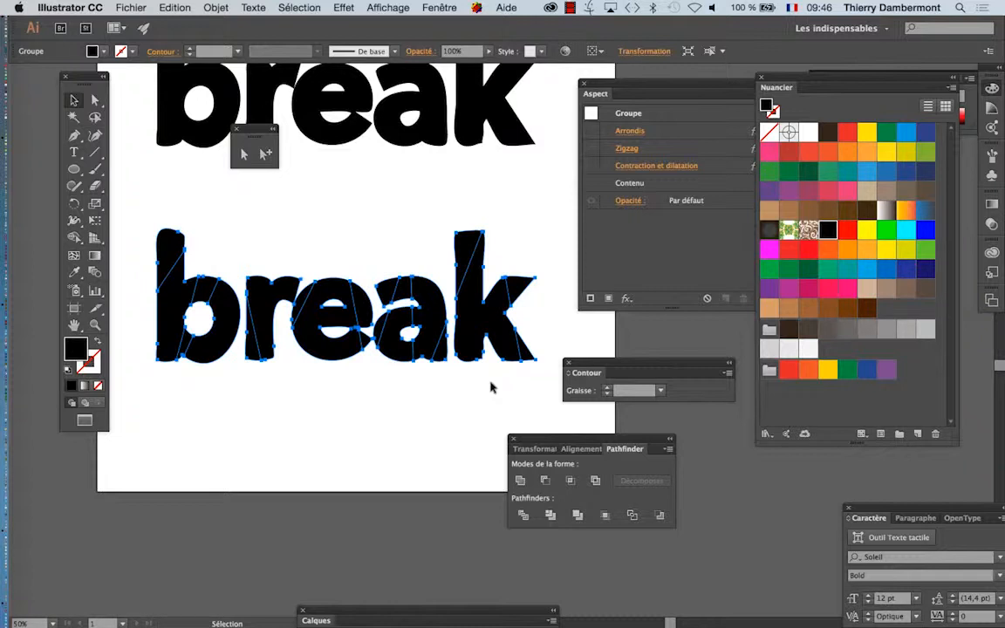
Step: Save the document under the new name logo-tasse-09.ai in Adobe Illustrator format, accepting the Illustrator CC options
click(122, 7)
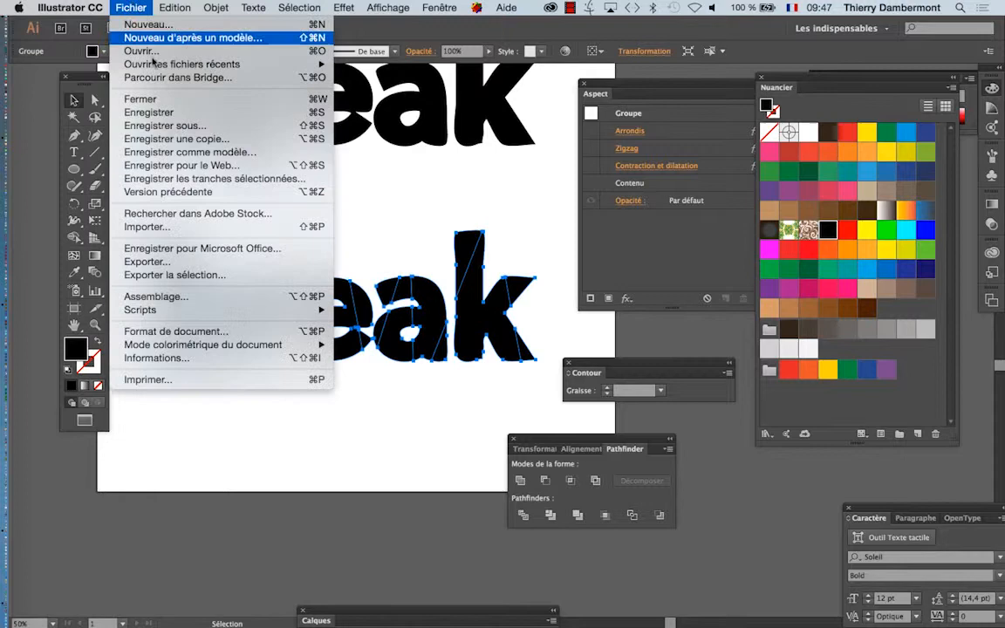
click(199, 127)
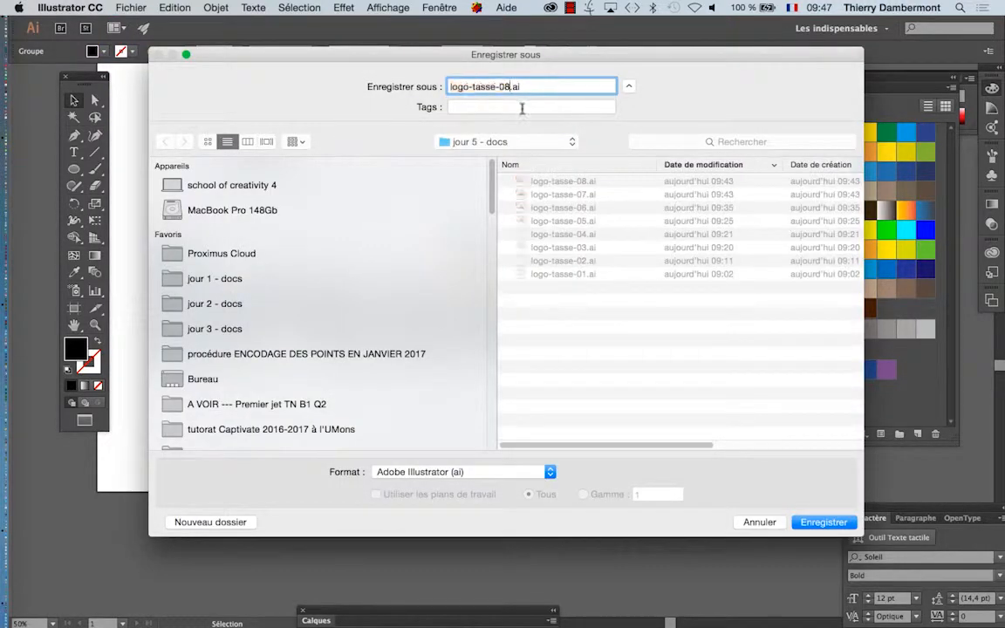
key(BackSpace)
text(9)
key(Return)
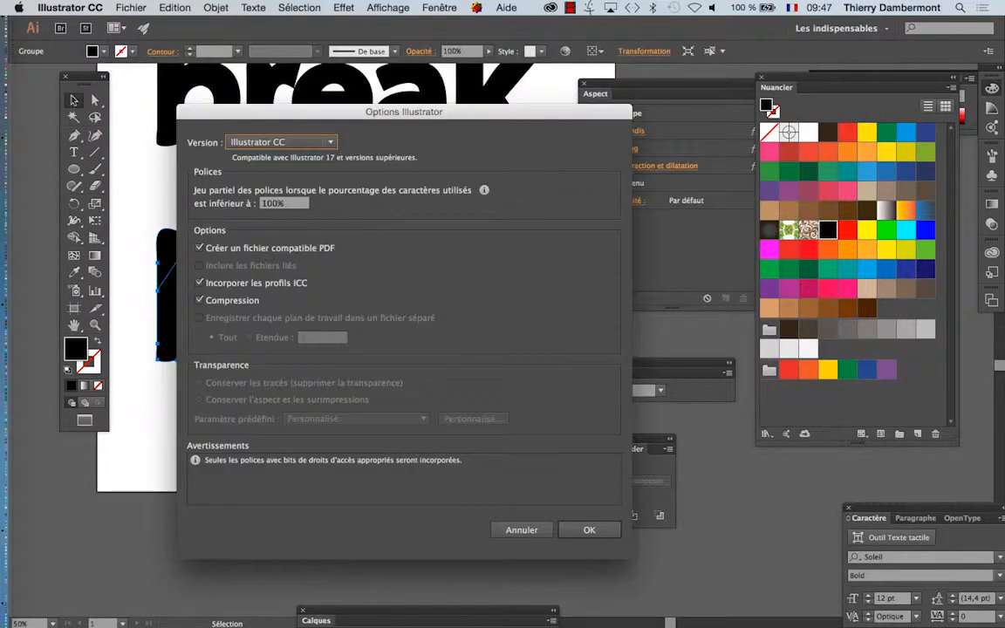
click(594, 530)
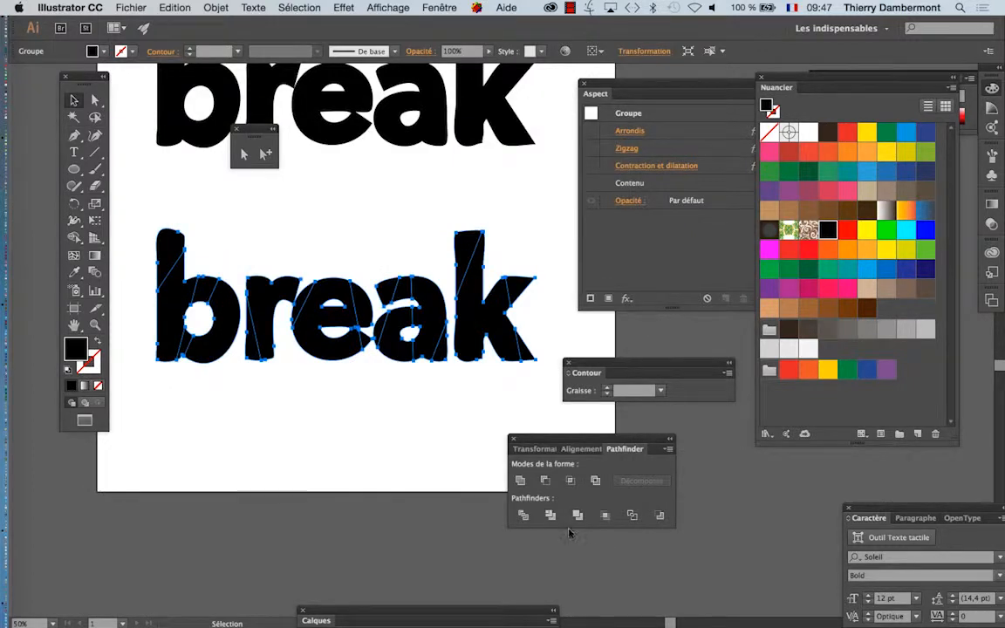
Step: Rearrange the floating tool palettes and the Contour and Pathfinder panels to clear the space around both "break" words
scroll(426, 294, up, 3)
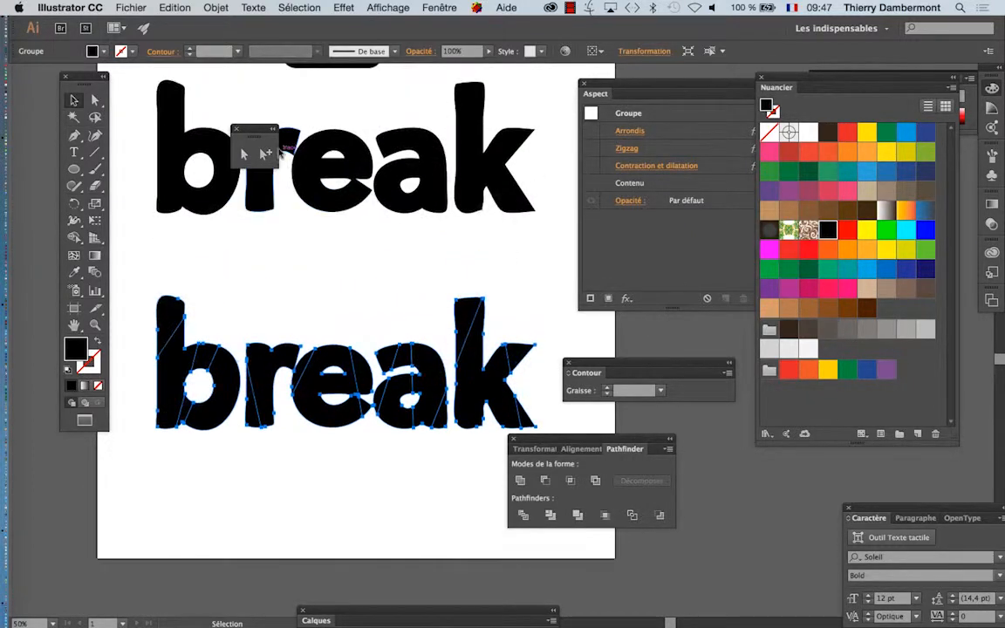
drag(240, 128, 204, 232)
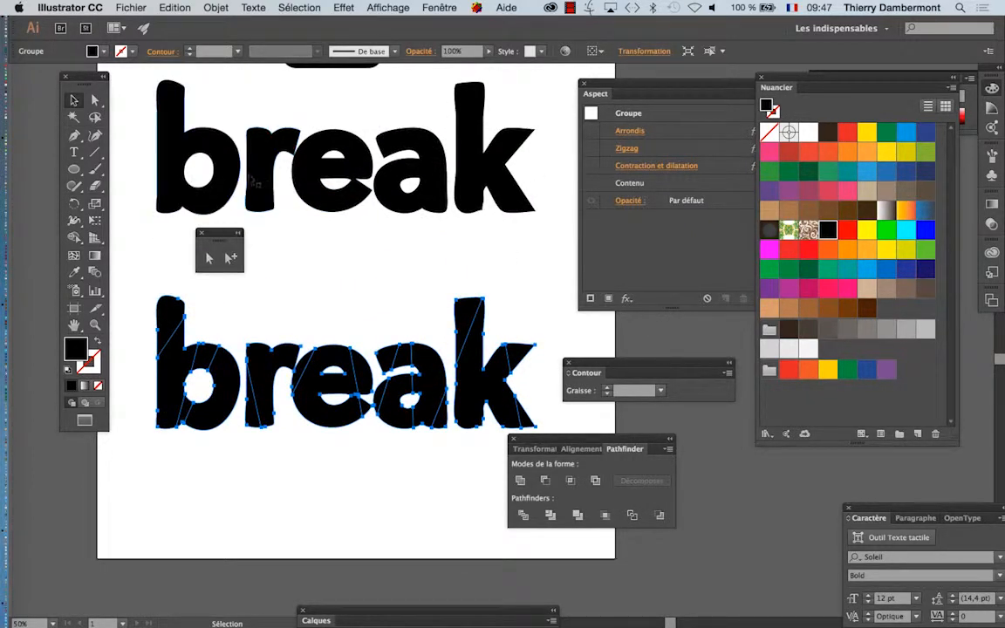
click(316, 187)
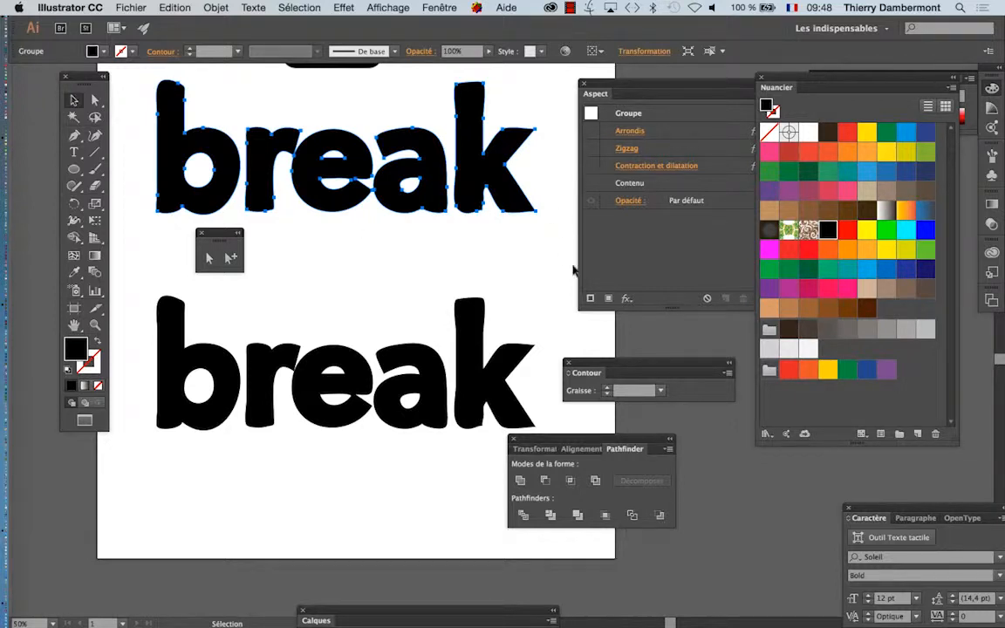
drag(591, 360, 608, 328)
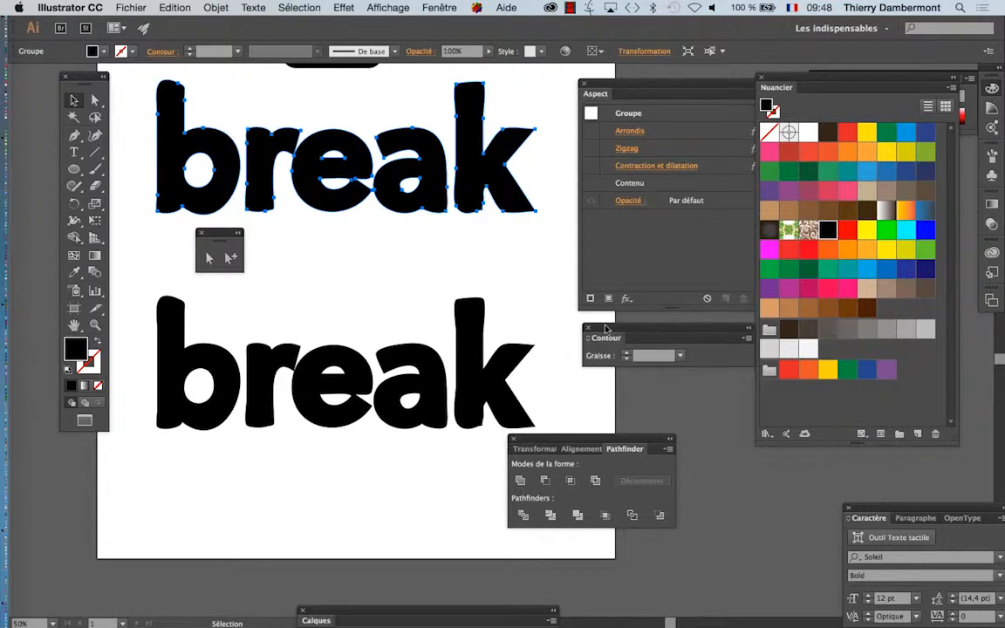
drag(582, 444, 602, 397)
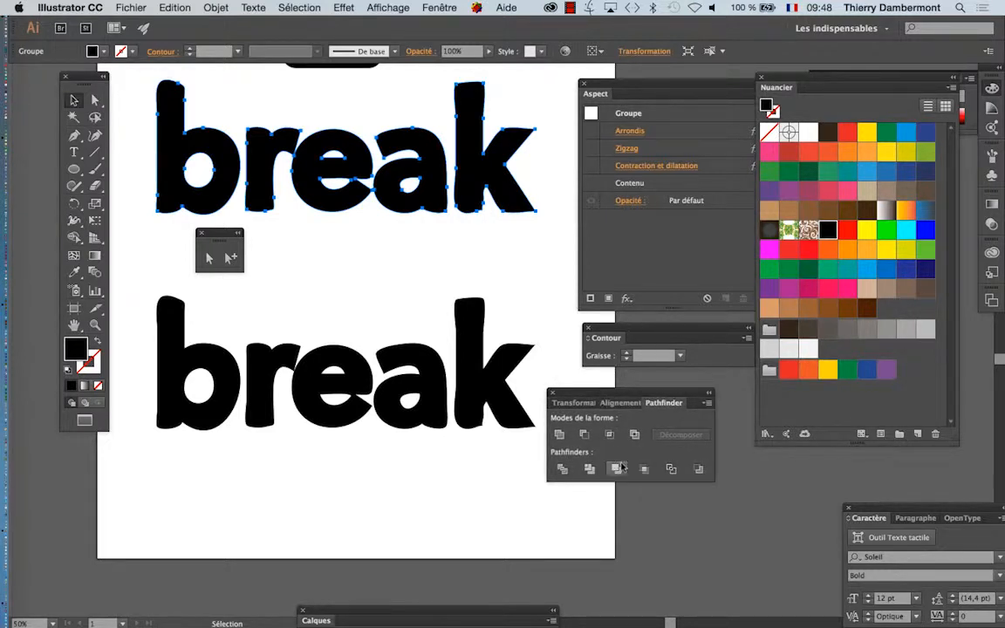
drag(655, 331, 632, 331)
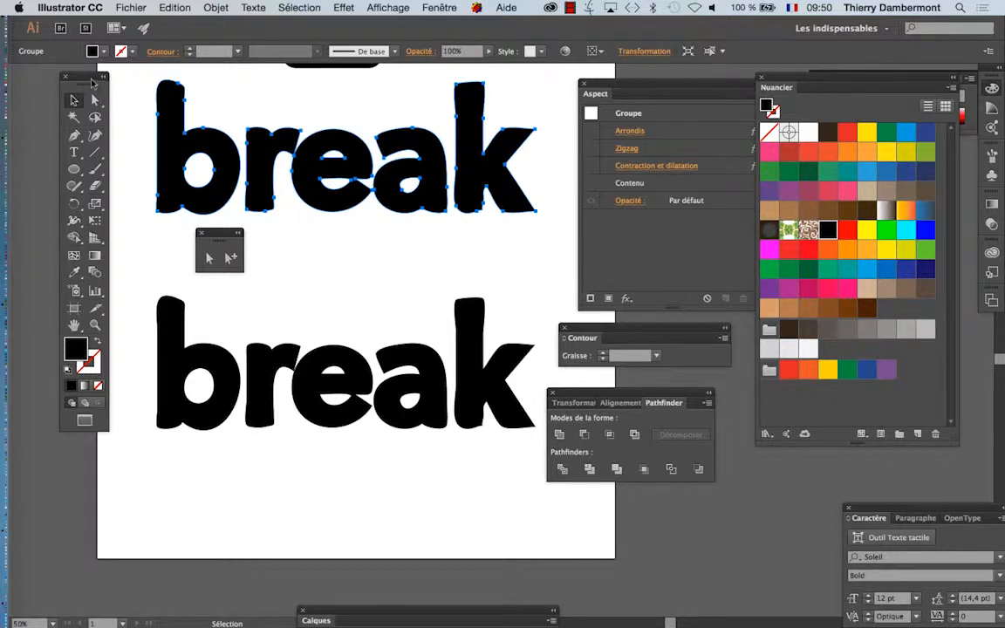
drag(89, 79, 53, 85)
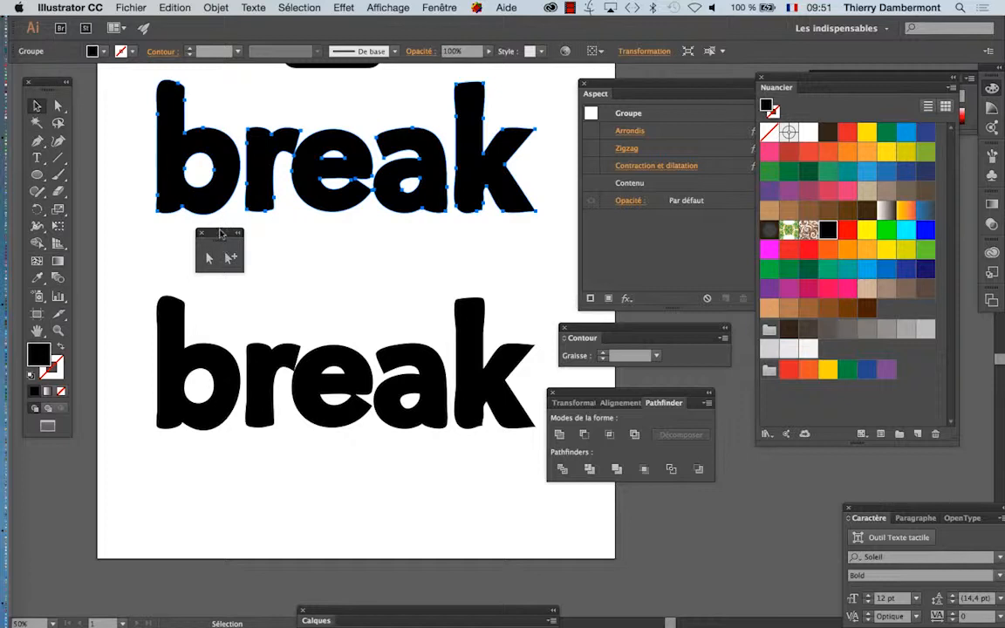
drag(226, 233, 120, 100)
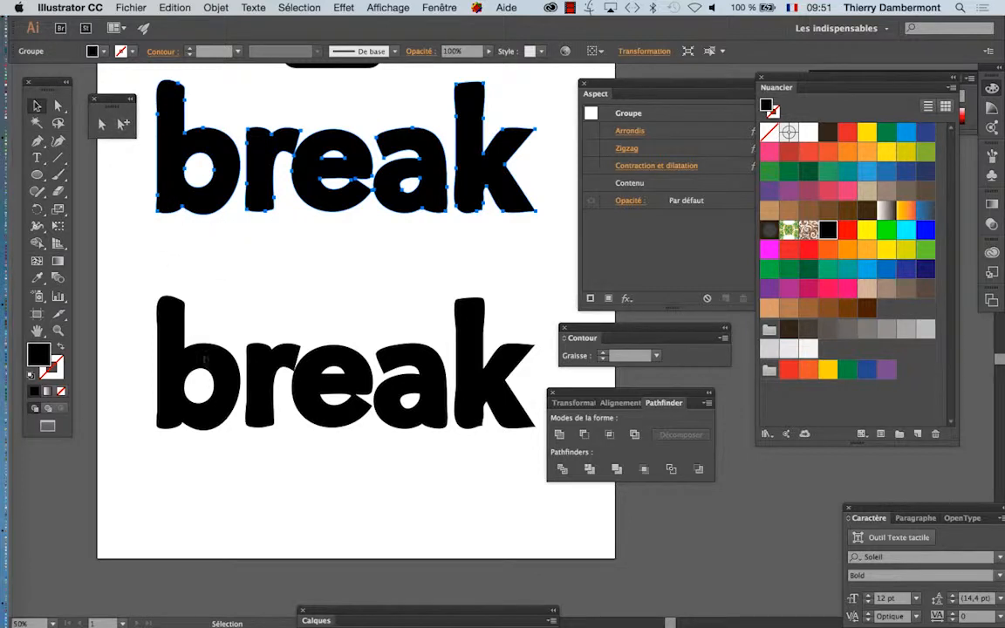
Step: Using progressive direct selection, pull the top fragment of the lower "b" up and left, and shift its left fragment left to open white gaps
click(208, 400)
click(209, 384)
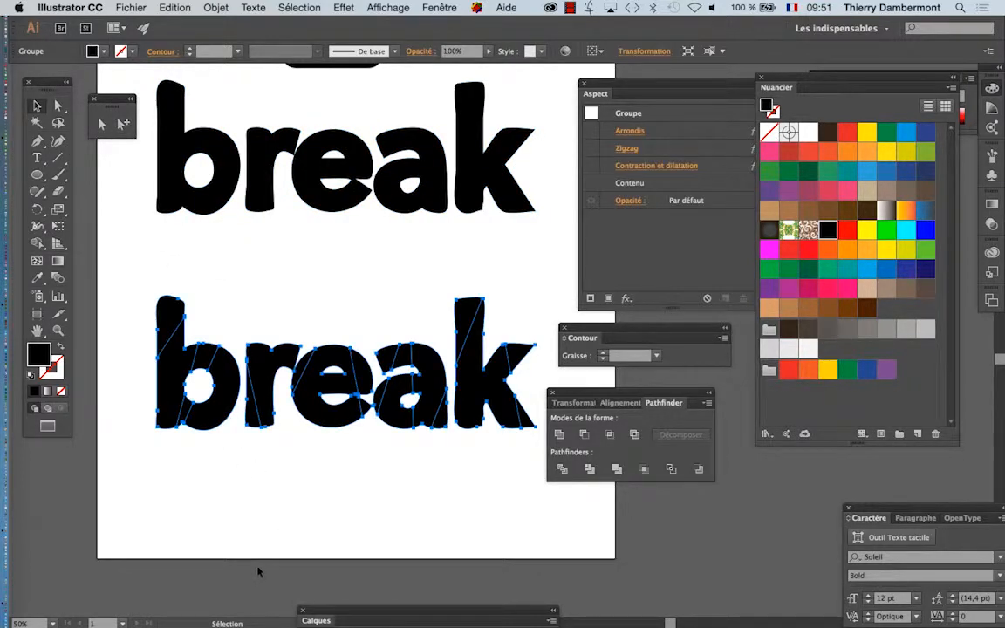
click(123, 124)
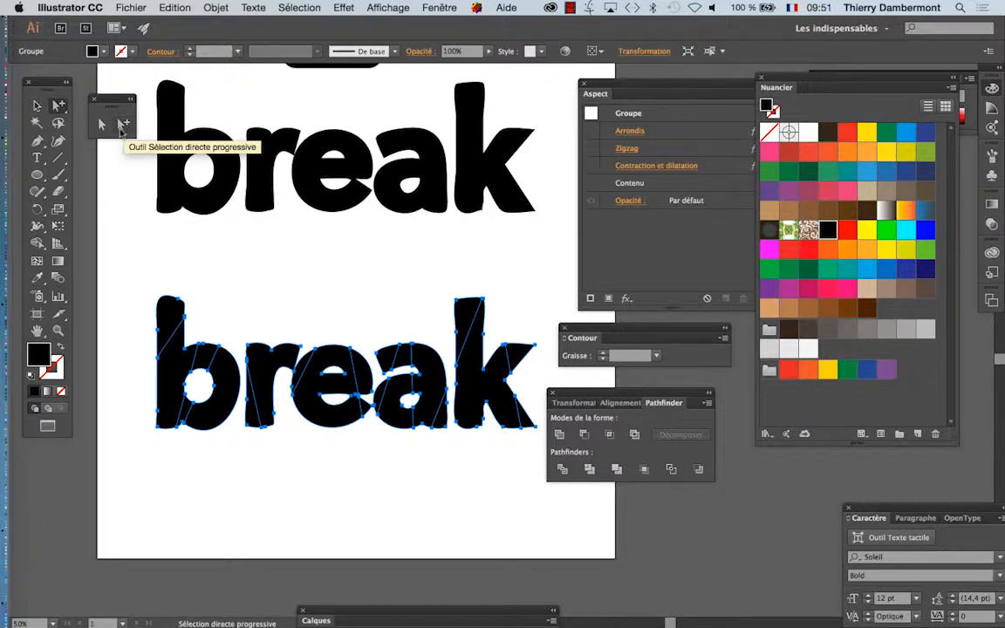
click(194, 263)
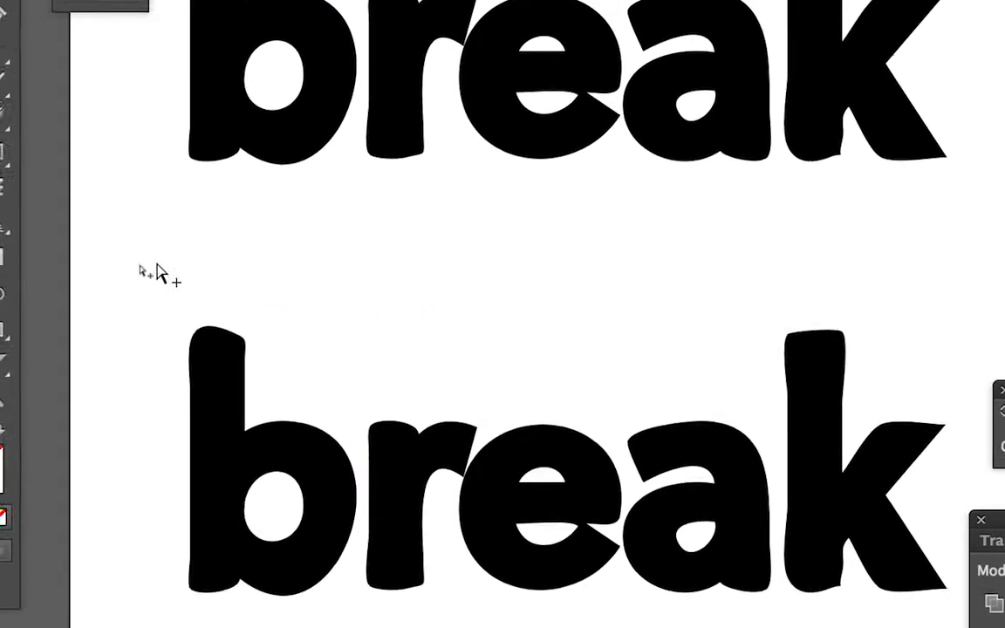
click(146, 371)
drag(180, 307, 166, 305)
click(181, 449)
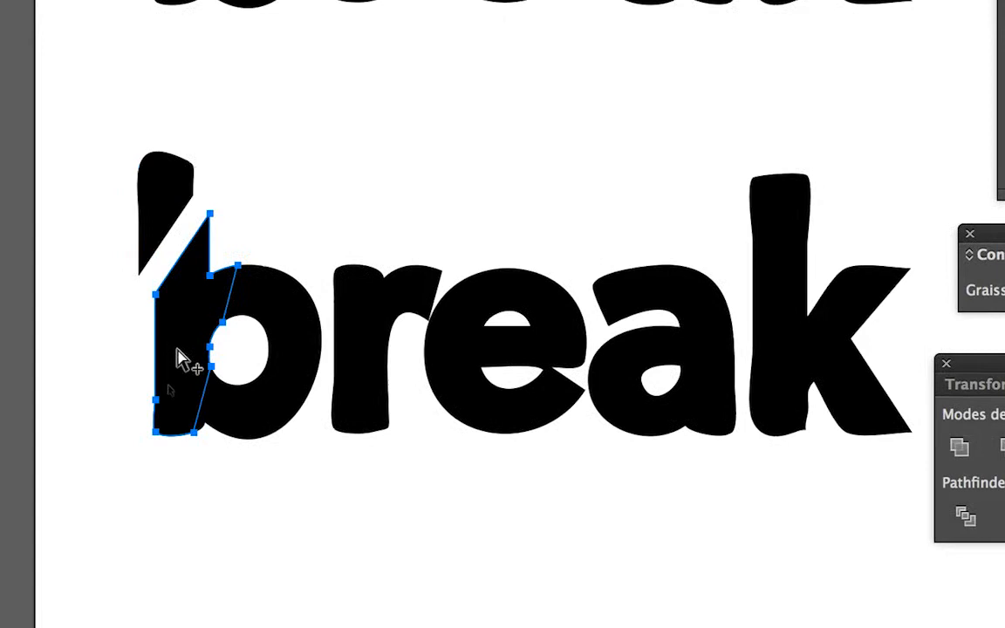
drag(177, 349, 161, 349)
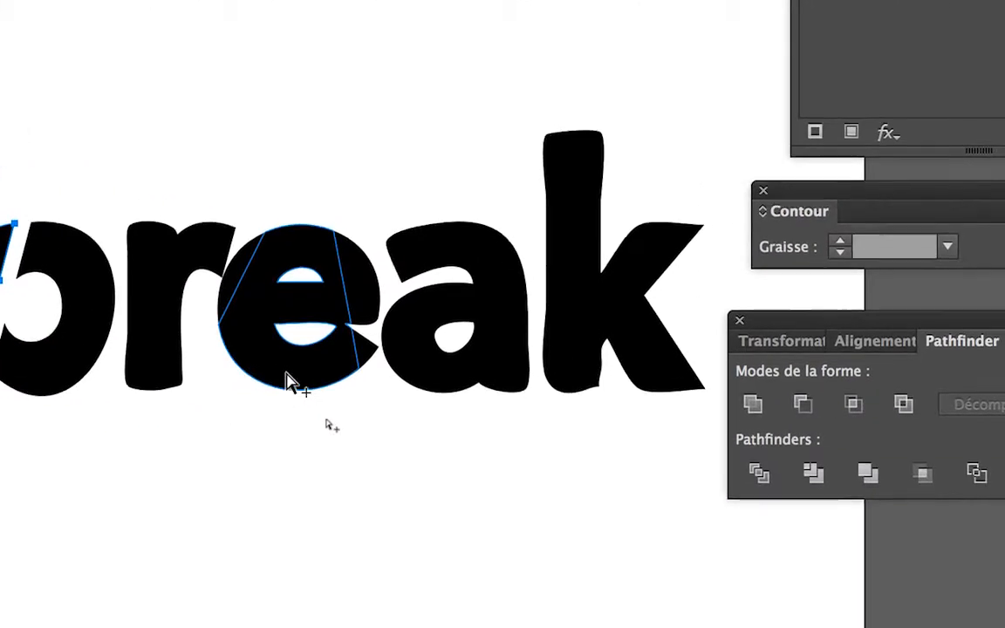
Step: Pull the upper-right fragment of the "e" slightly outward, and undo the trial move of its large middle fragment
drag(365, 289, 367, 280)
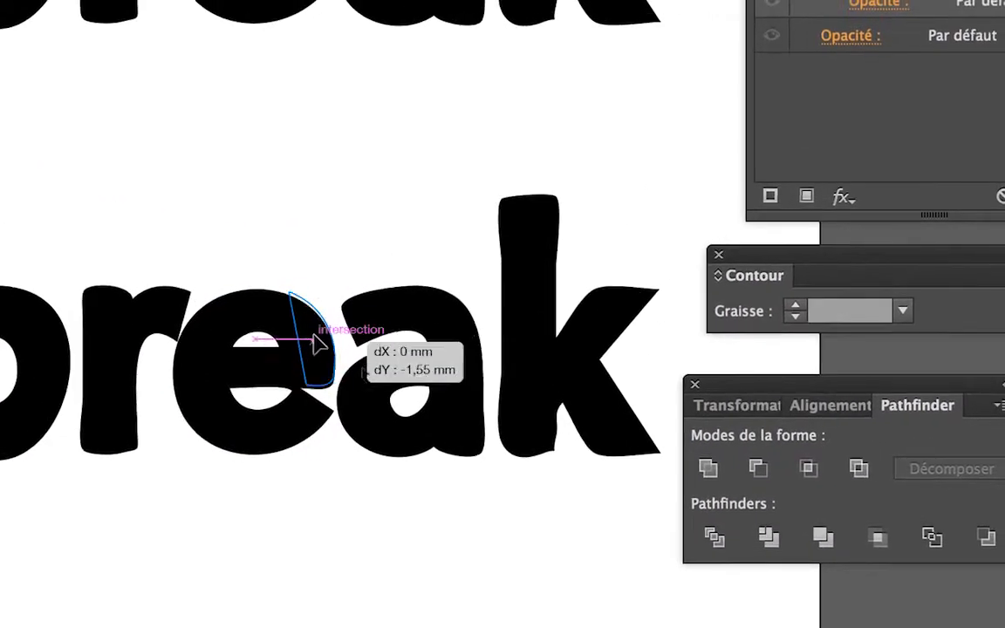
drag(318, 344, 275, 340)
click(213, 318)
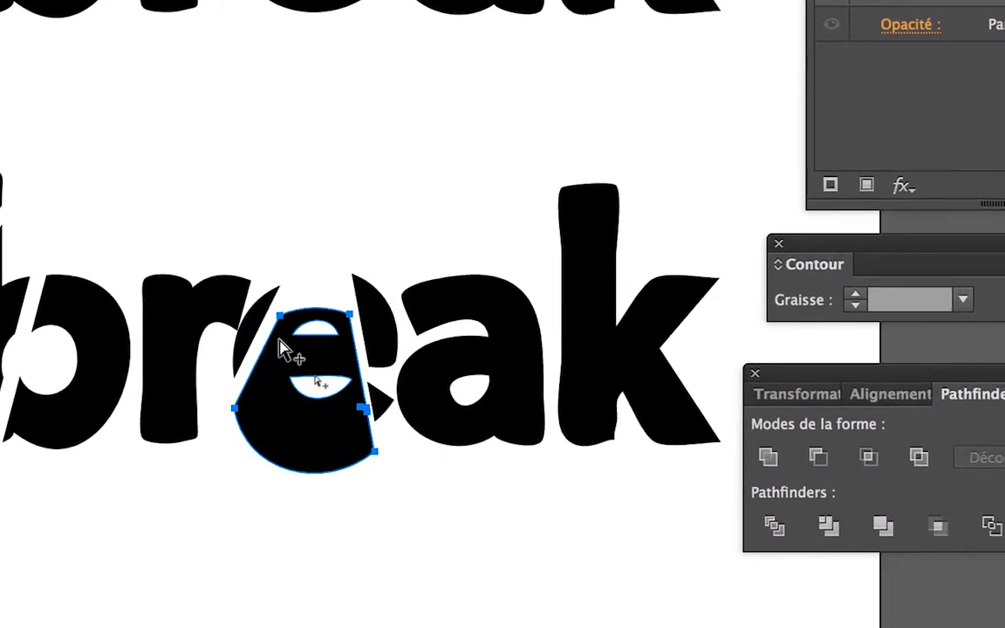
key(ctrl+z)
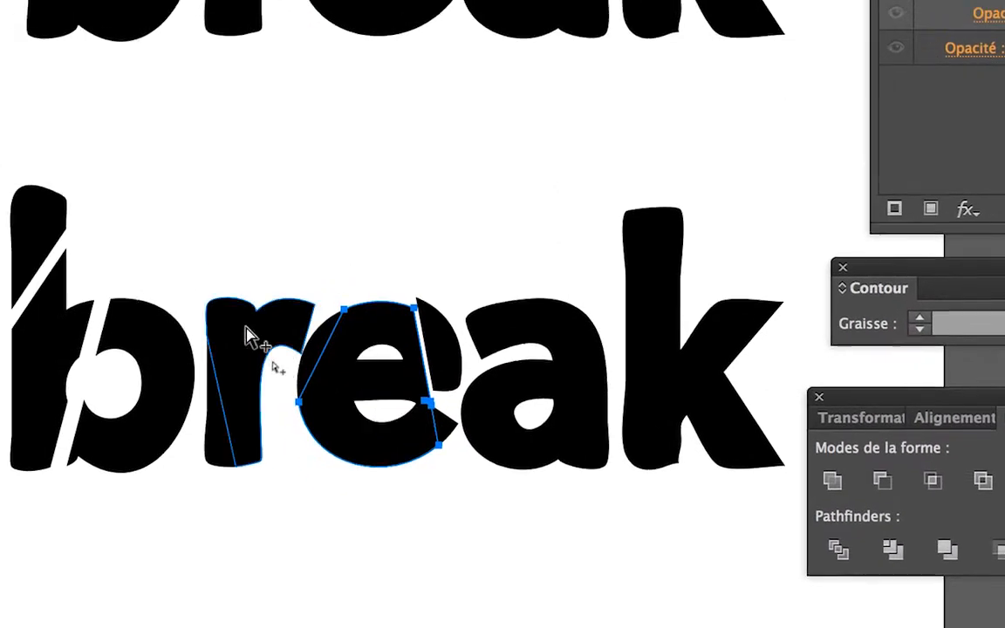
Step: Move the main fragment of the "r" slightly up and right, opening a diagonal gap beside its left sliver
click(180, 306)
drag(179, 312, 179, 307)
drag(248, 336, 249, 337)
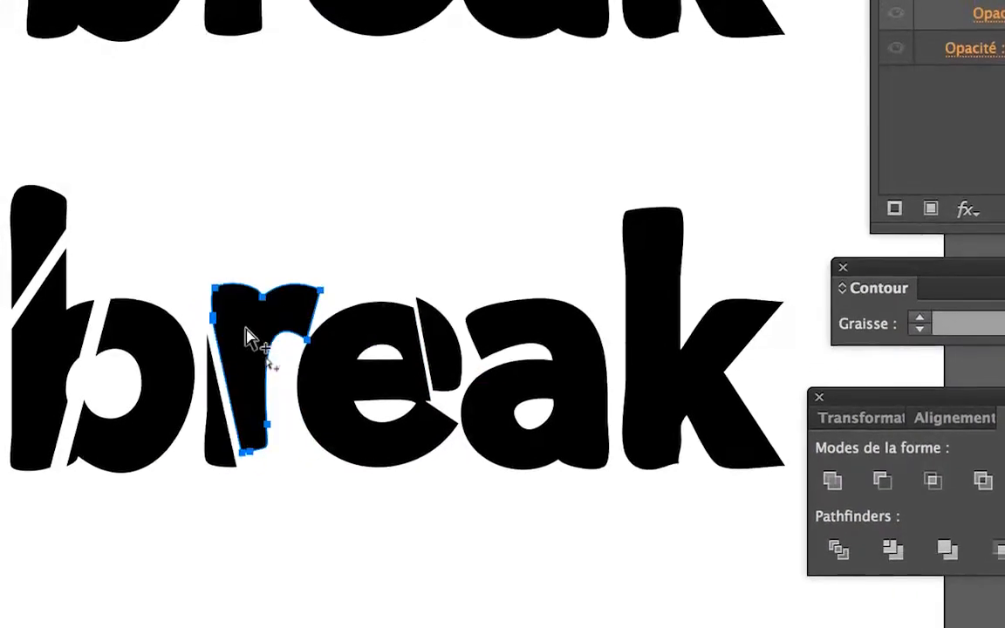
click(584, 384)
drag(365, 354, 366, 350)
click(376, 441)
click(368, 383)
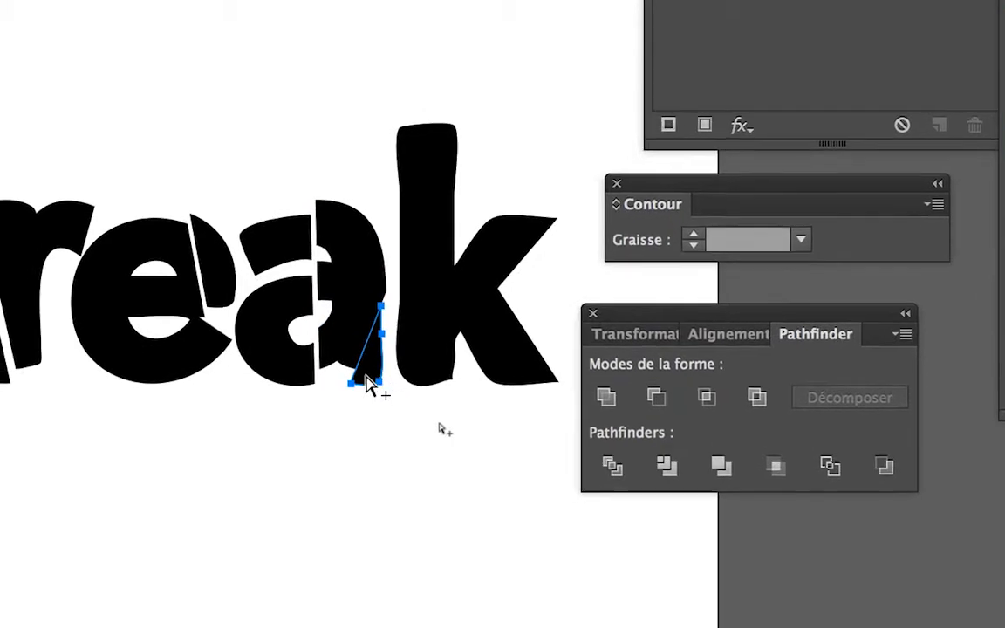
click(368, 383)
drag(357, 363, 358, 359)
key(super+z)
Step: Nudge the right half of the "a" slightly up and to the right to separate it from the left half
key(Up)
key(Up)
key(Up)
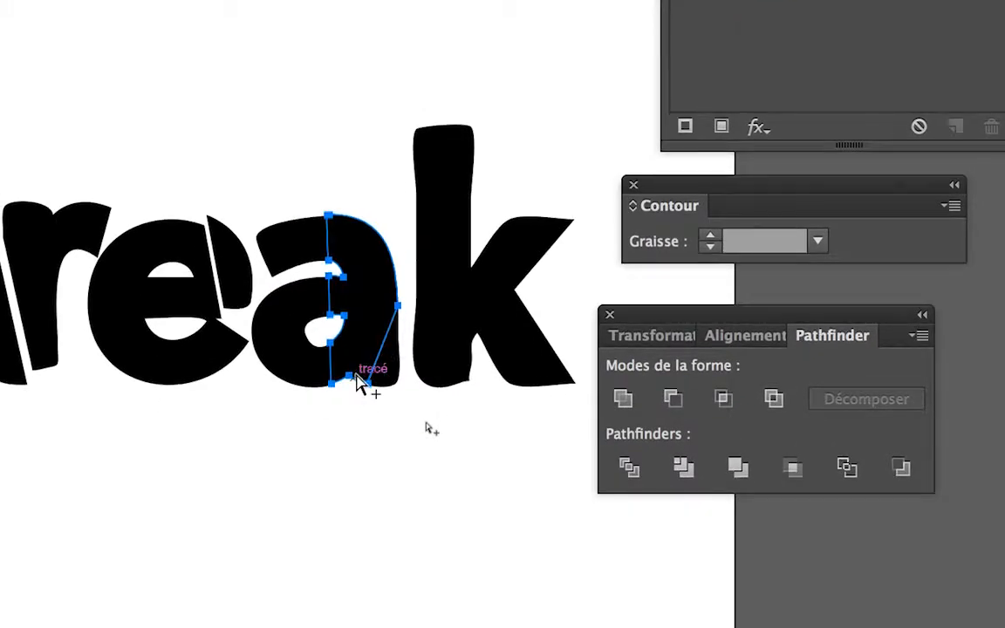
key(Right)
key(Right)
key(Right)
key(Right)
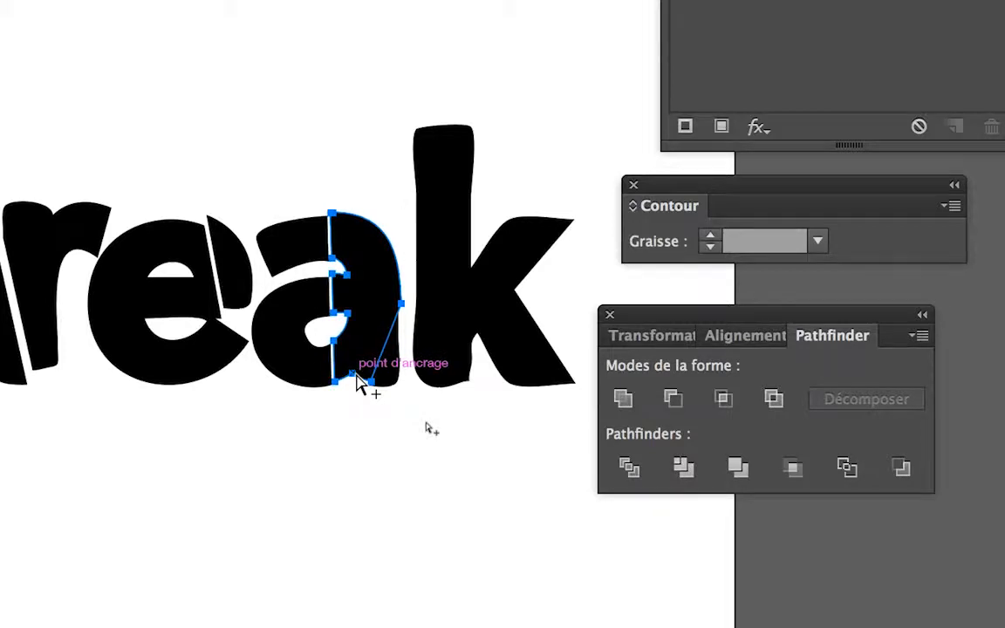
Step: Shift the lower-right corner fragment of the "a" and the foot-tip fragment of the "k" slightly to the right
click(368, 377)
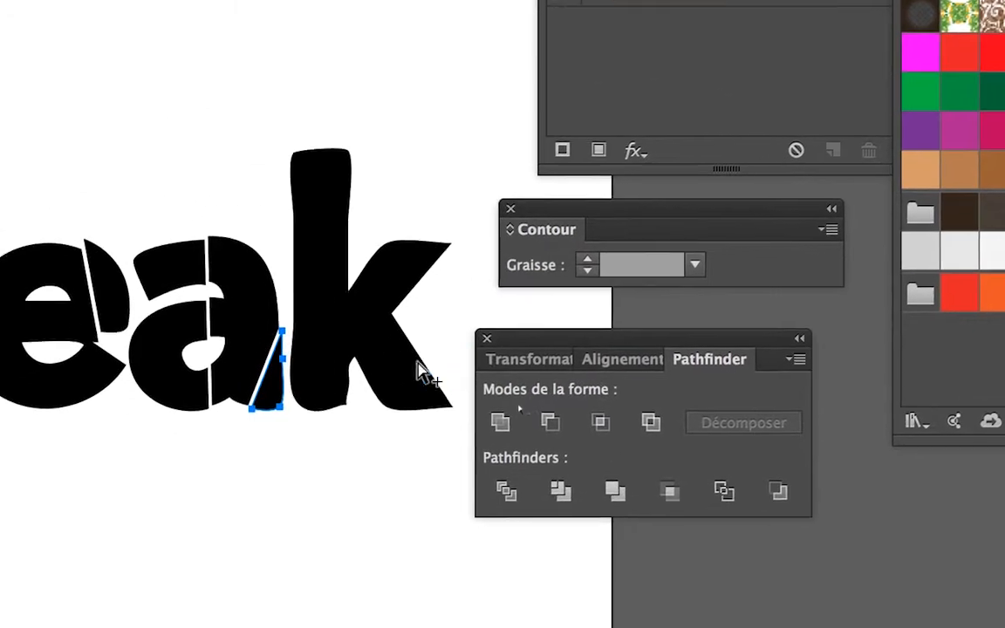
click(521, 339)
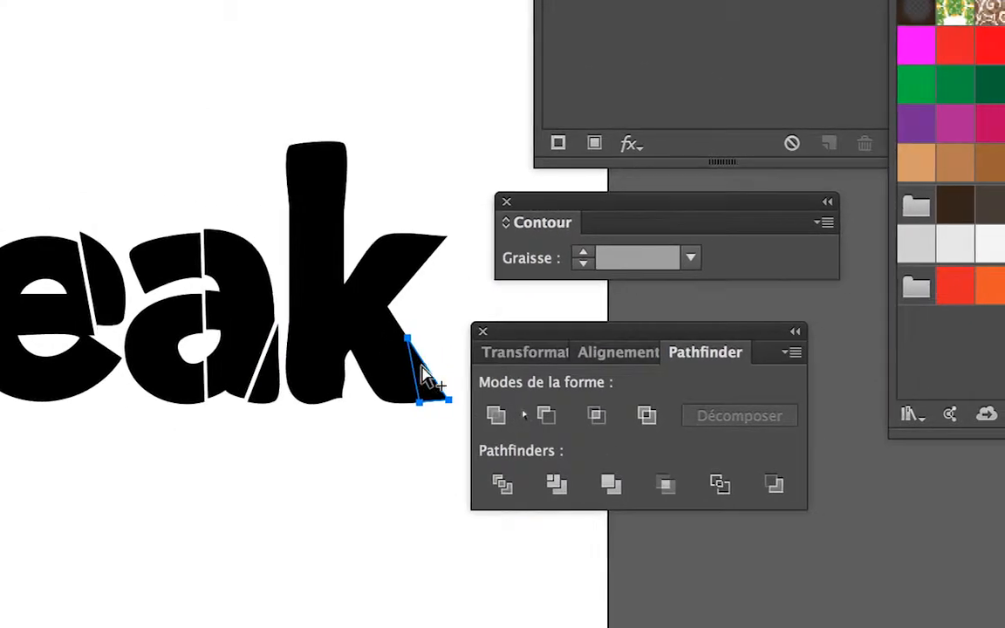
key(Right)
key(Right)
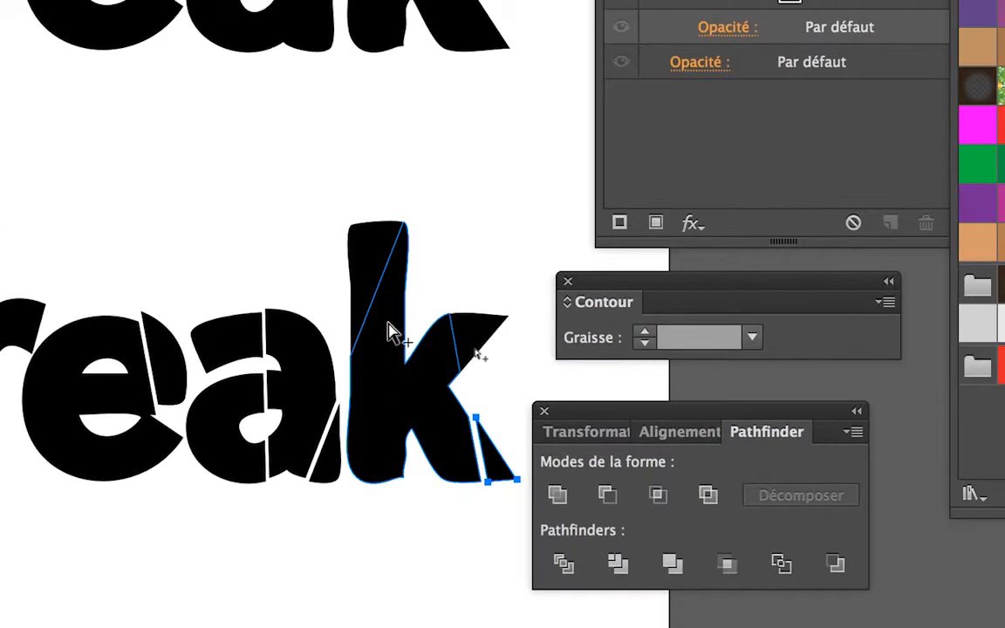
Step: Move the upper stem fragment of the "k" slightly up and left to open a diagonal gap, and clear the selection
click(311, 204)
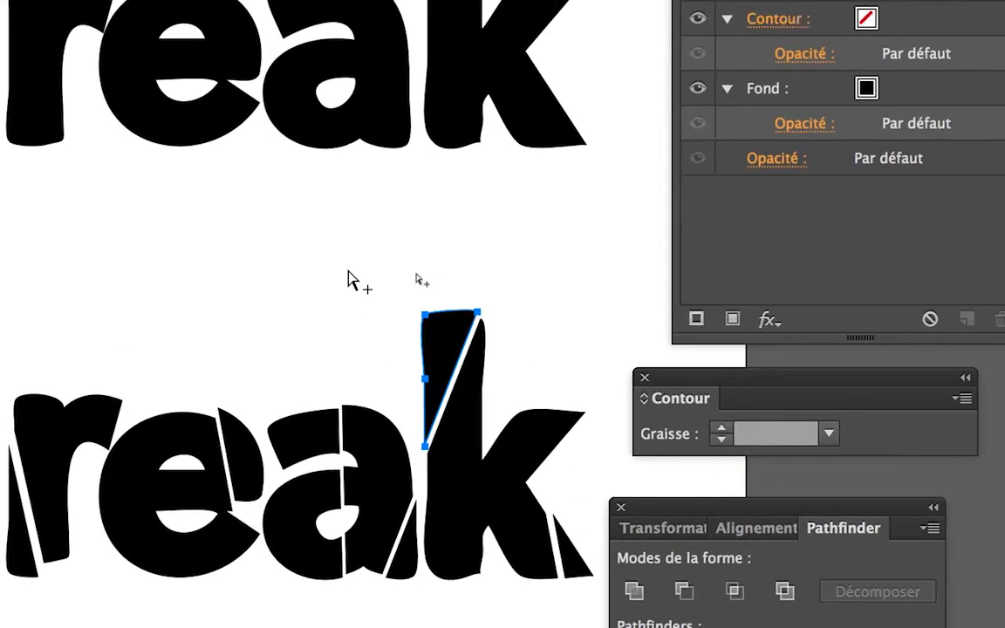
click(348, 272)
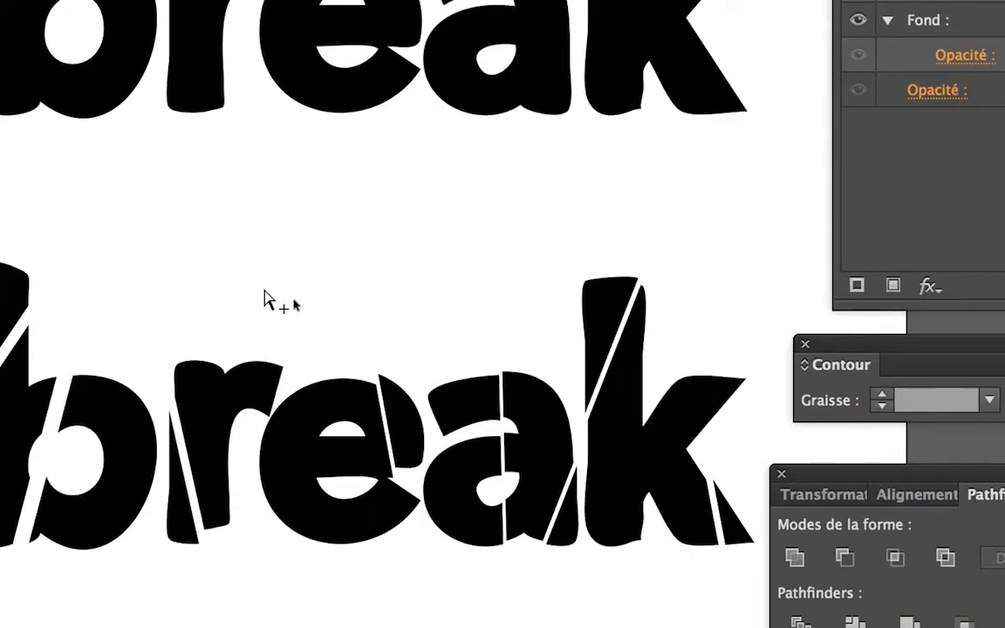
Step: Nudge the lower-left fragment of the "a" slightly down and left, and clear the selection
key(a)
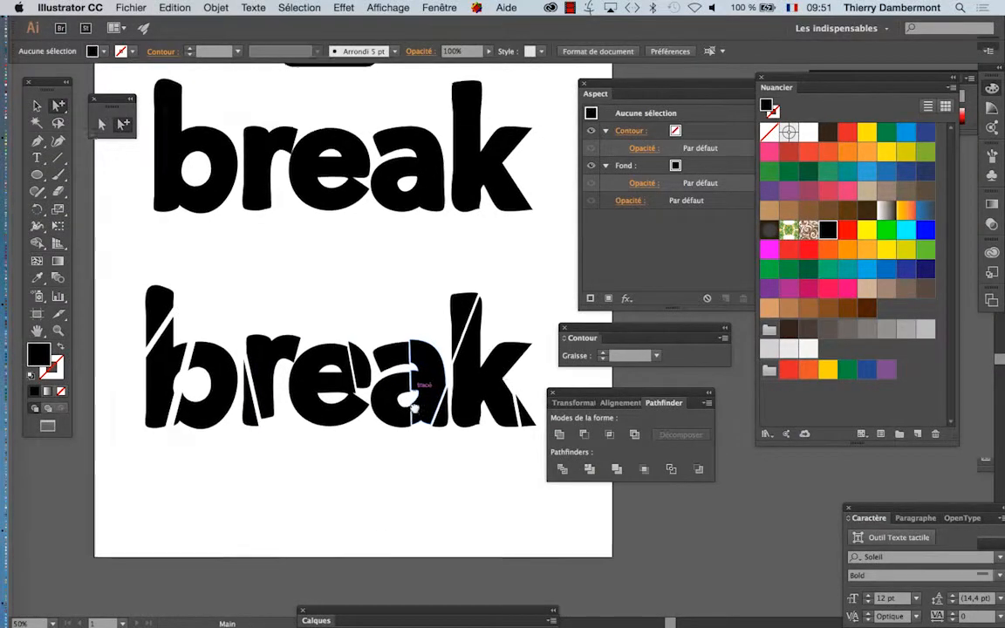
drag(413, 459, 370, 415)
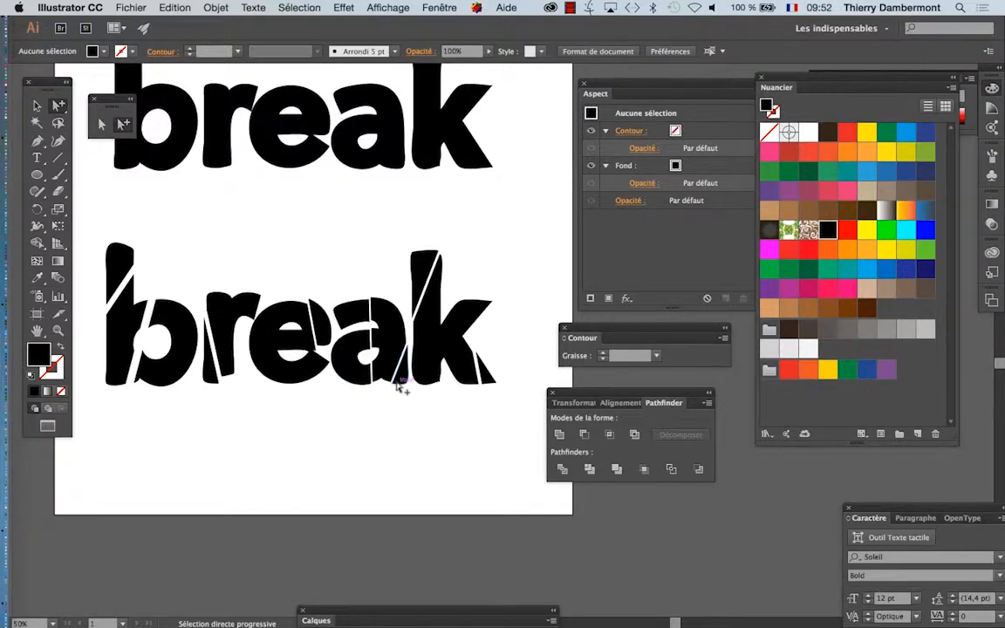
key(v)
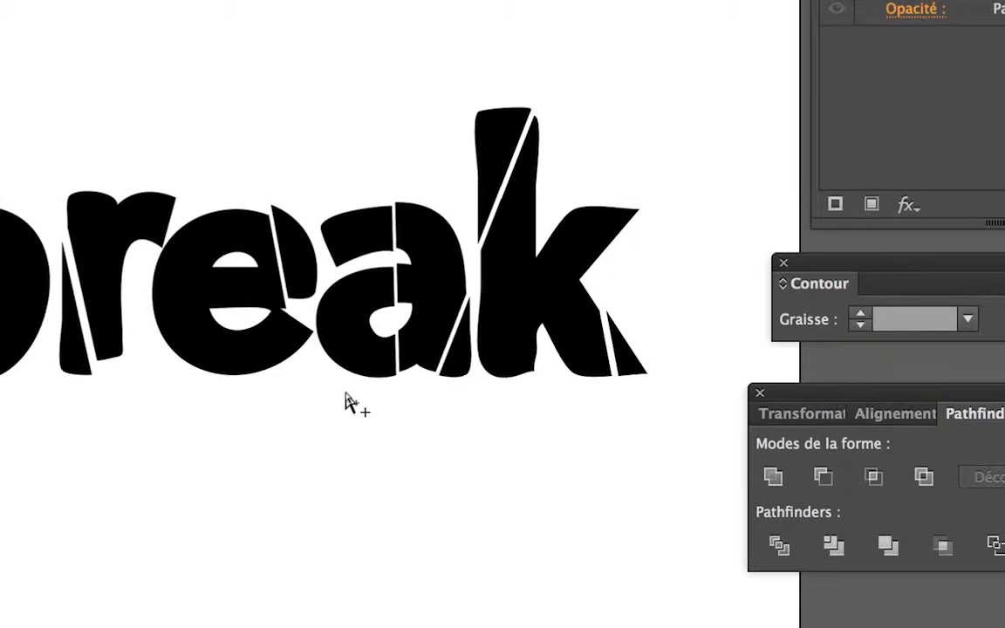
drag(361, 395, 343, 352)
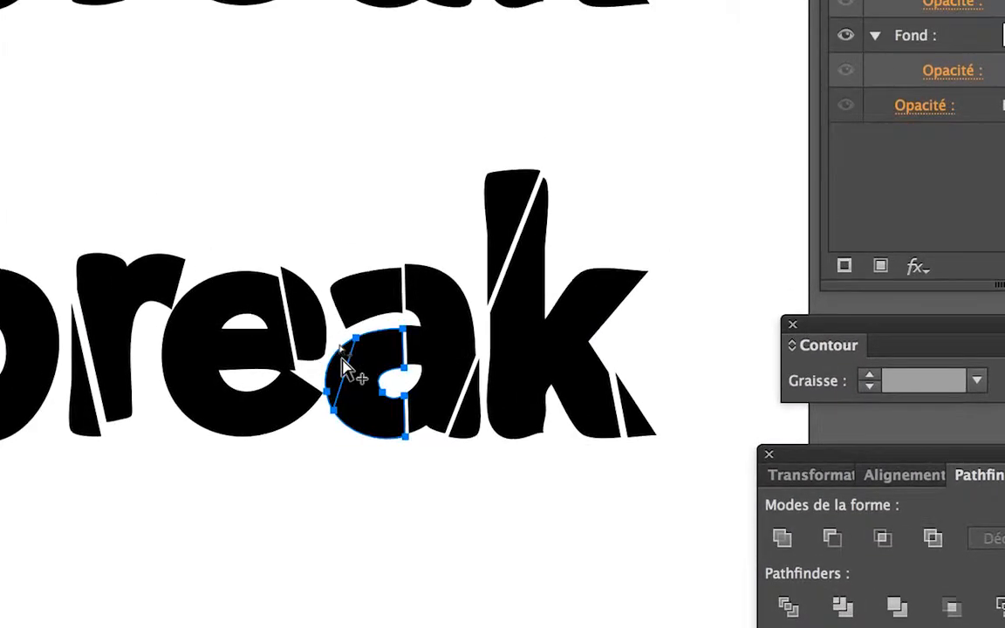
key(Down)
key(Down)
key(Down)
key(Left)
key(Left)
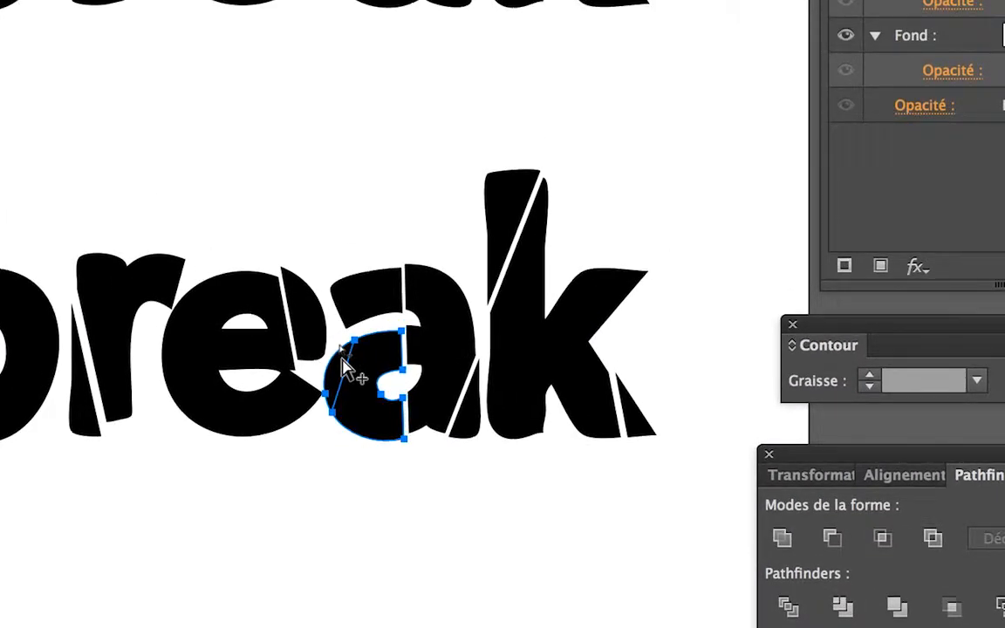
key(Down)
key(Right)
key(Down)
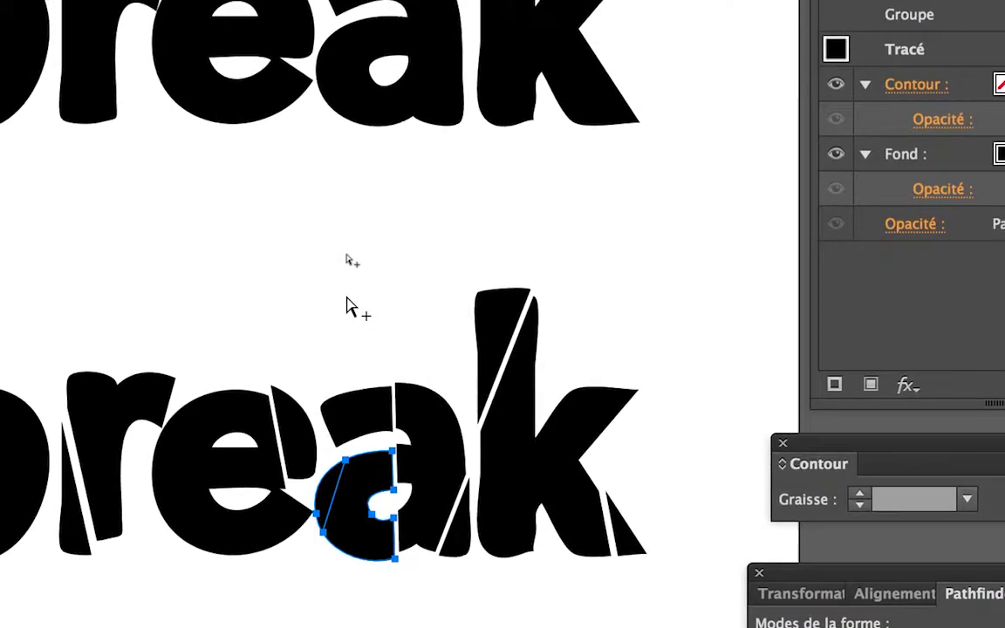
click(360, 189)
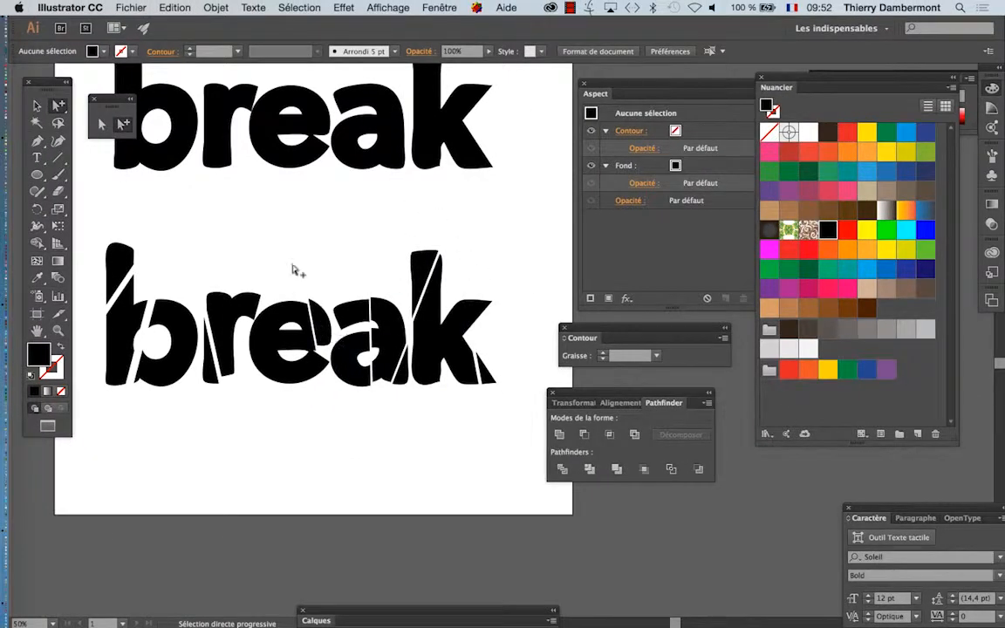
Step: Select the main fragment of the "e" and cut it with the Cutter tool from the lower counter's upper edge to the notch beside it
scroll(312, 366, up, 2)
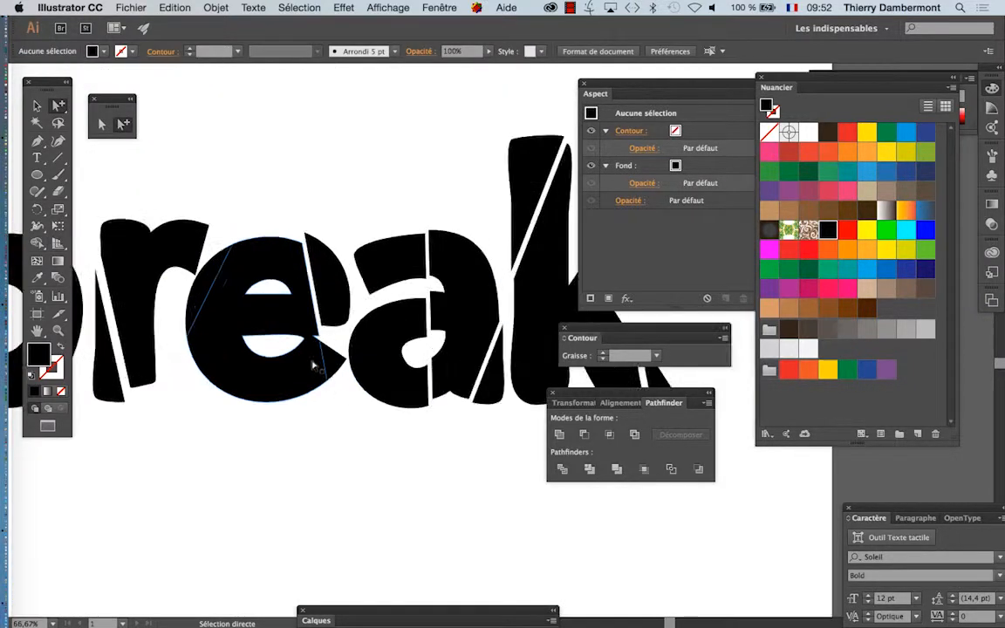
scroll(312, 367, up, 3)
scroll(297, 304, up, 1)
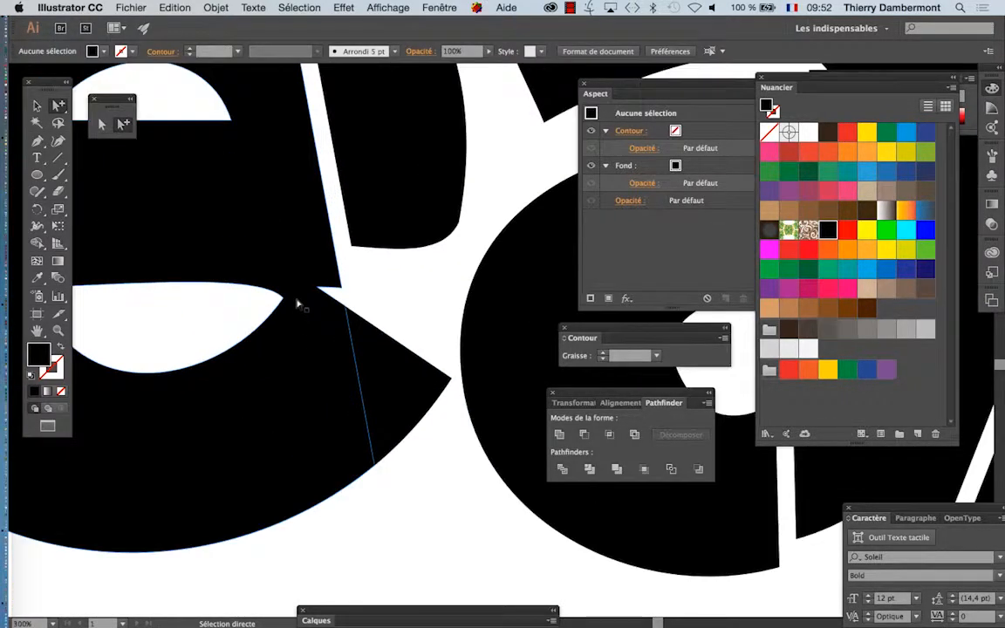
scroll(297, 304, up, 2)
key(alt)
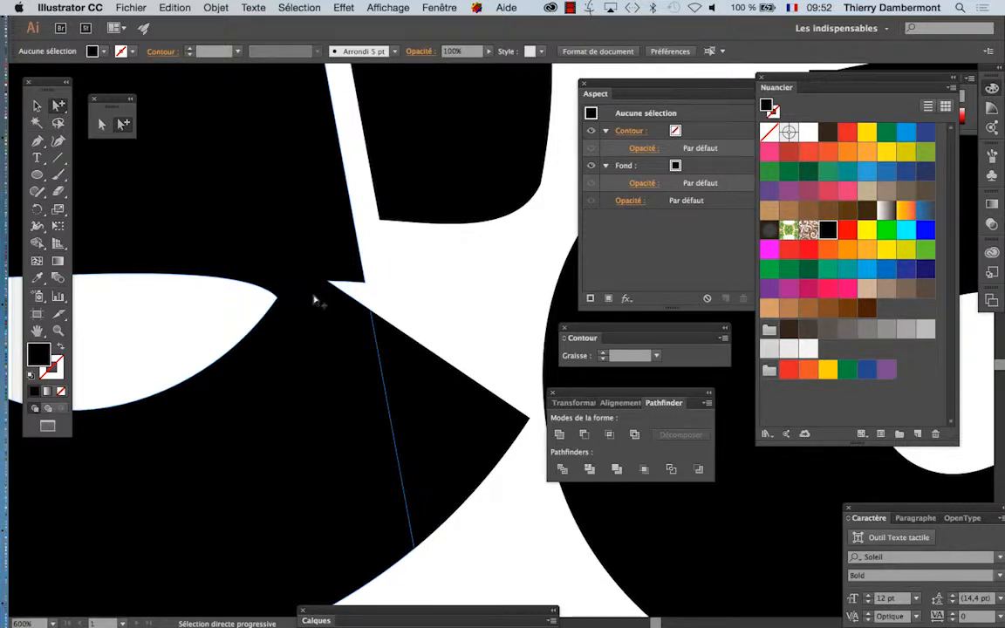
scroll(292, 283, down, 2)
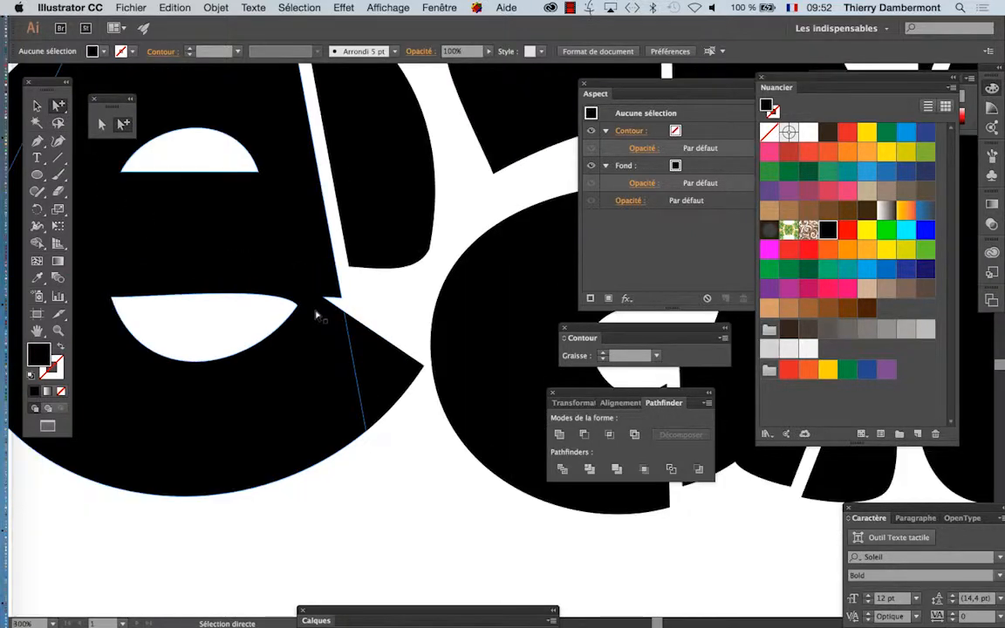
alt+click(330, 407)
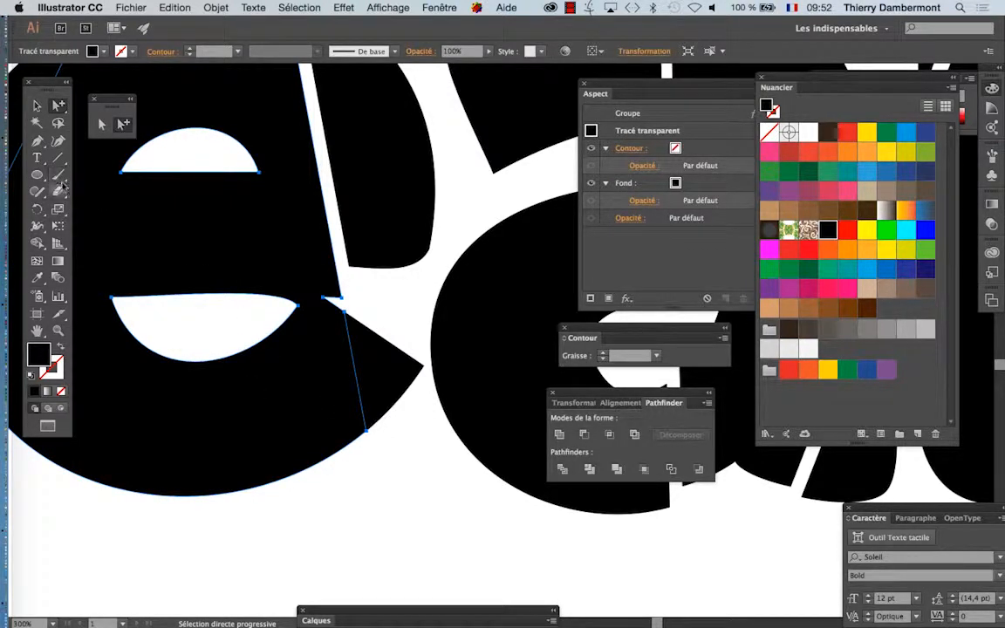
drag(58, 191, 105, 229)
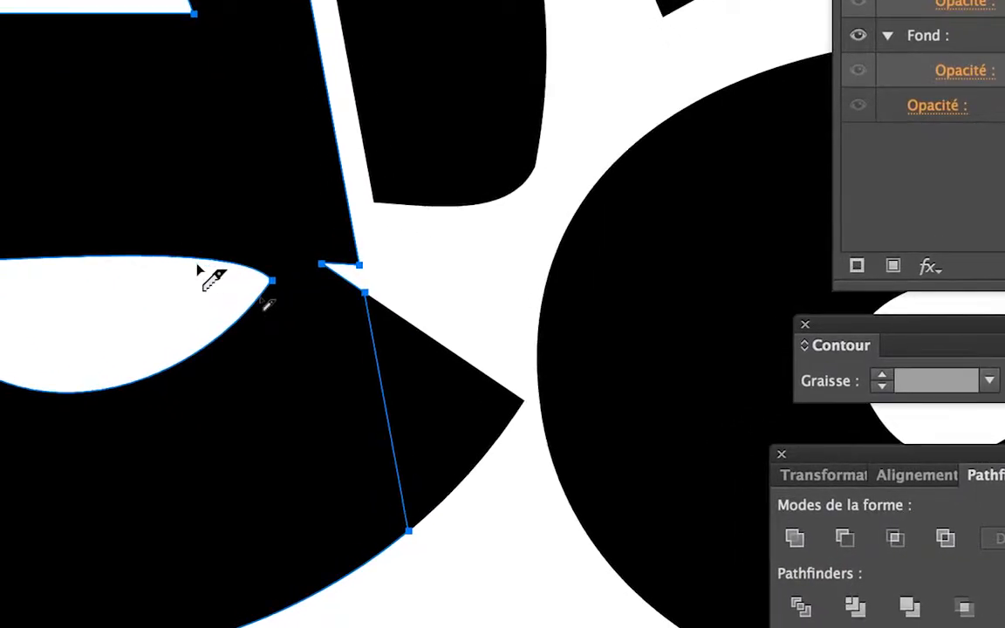
drag(198, 265, 328, 263)
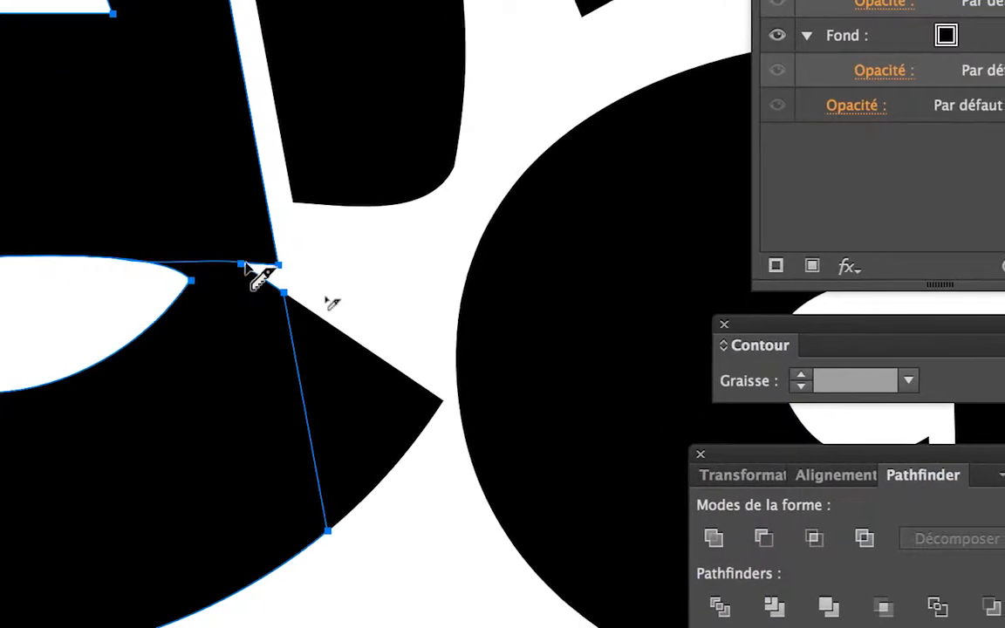
drag(247, 266, 247, 268)
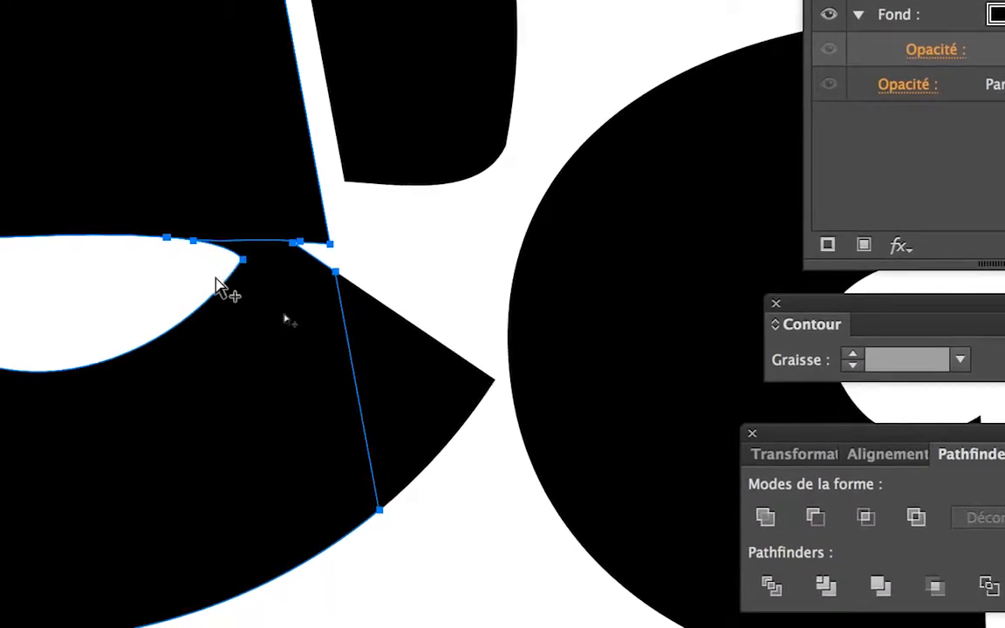
Step: Make a second Cutter cut just below the first, from the counter's lower edge to the notch of the "e", and return to progressive direct selection
alt+super+click(217, 279)
alt+super+click(222, 284)
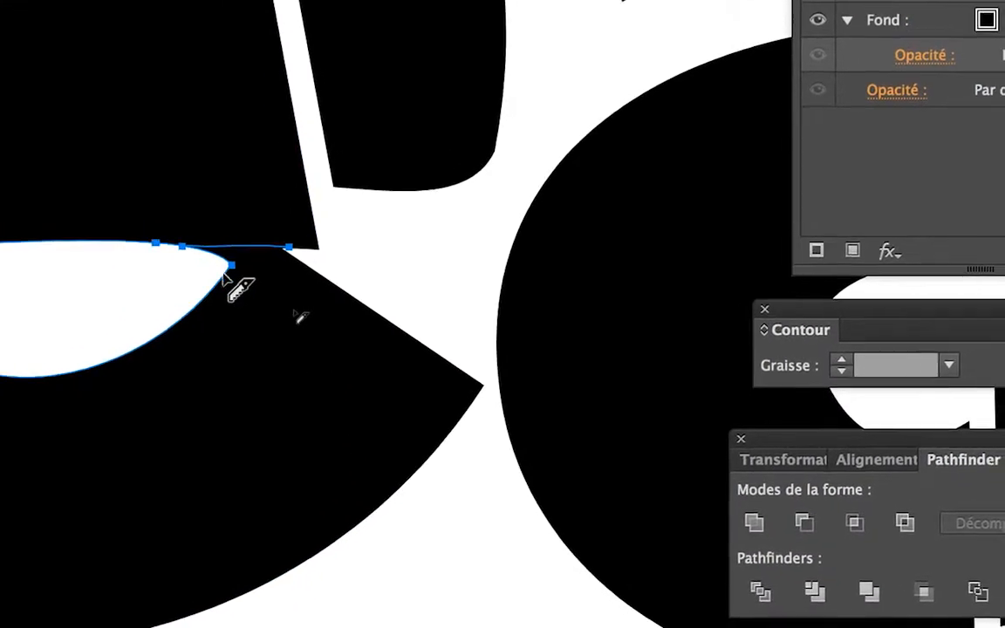
mouse_move(220, 279)
mouse_down()
mouse_move(311, 263)
mouse_move(264, 278)
mouse_up()
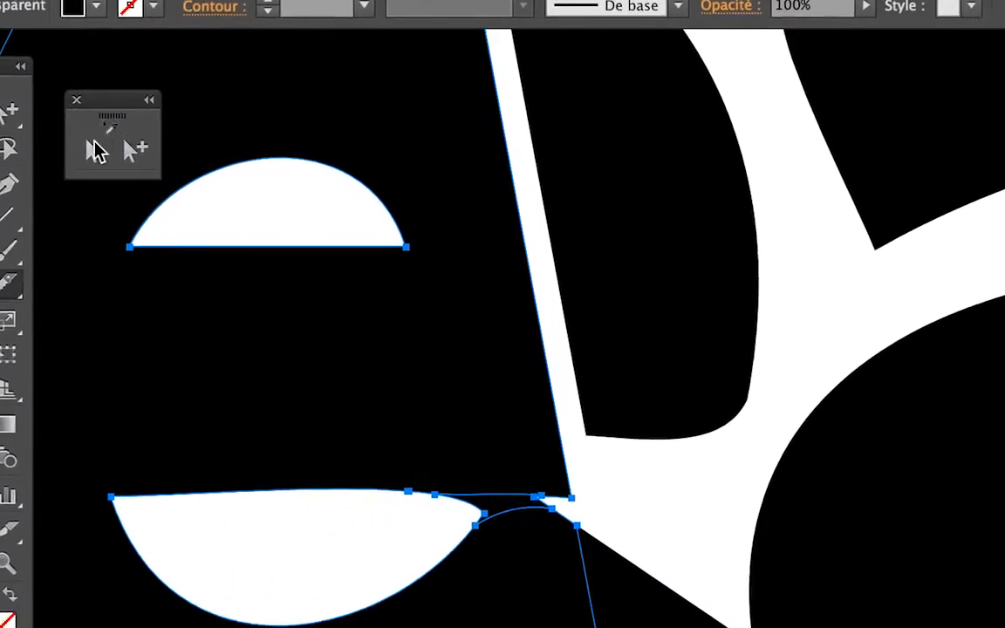
click(131, 150)
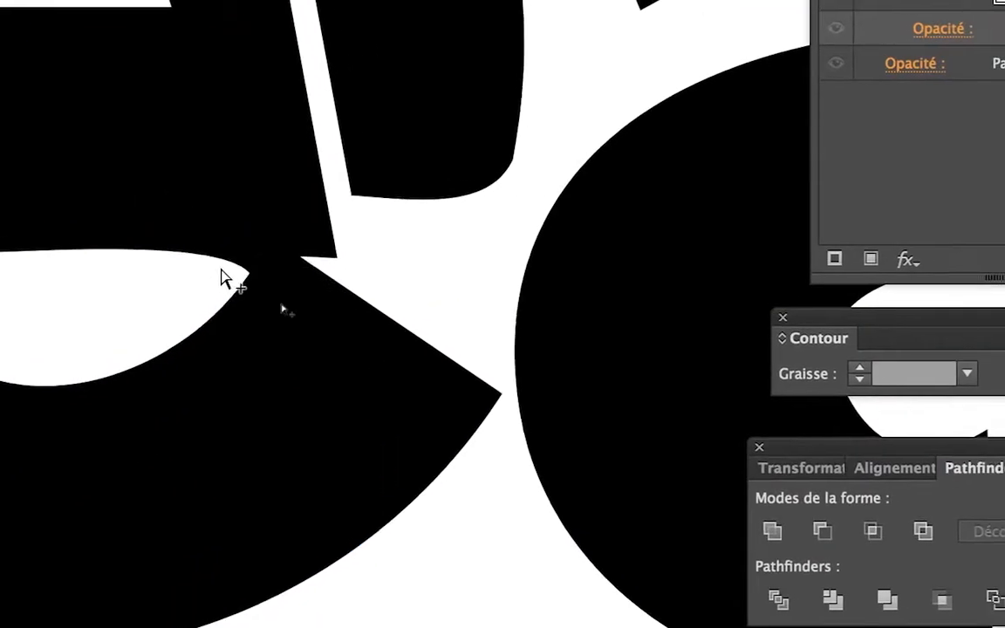
click(224, 278)
click(229, 266)
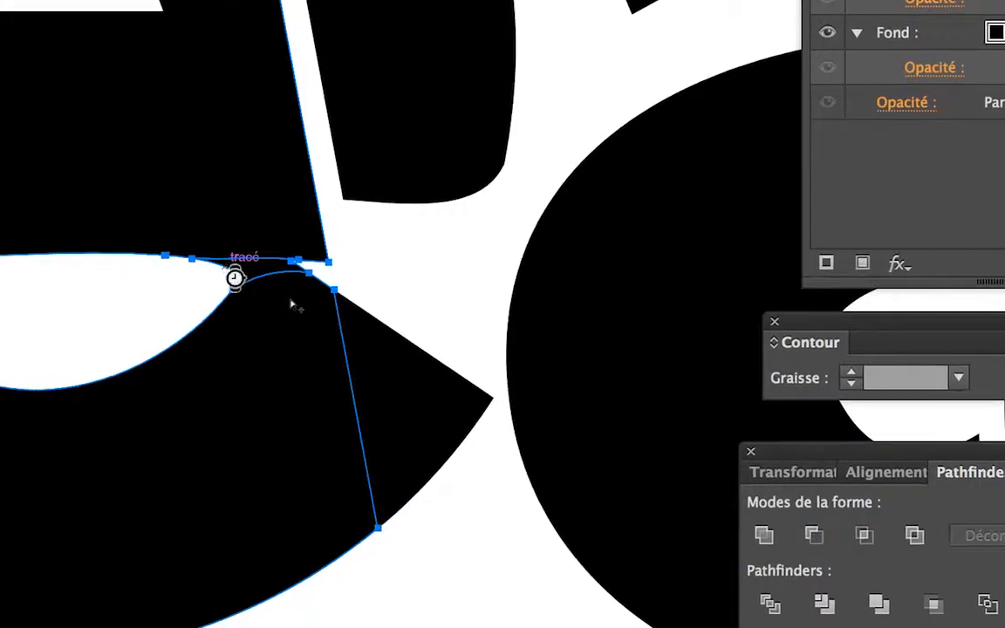
key(super+z)
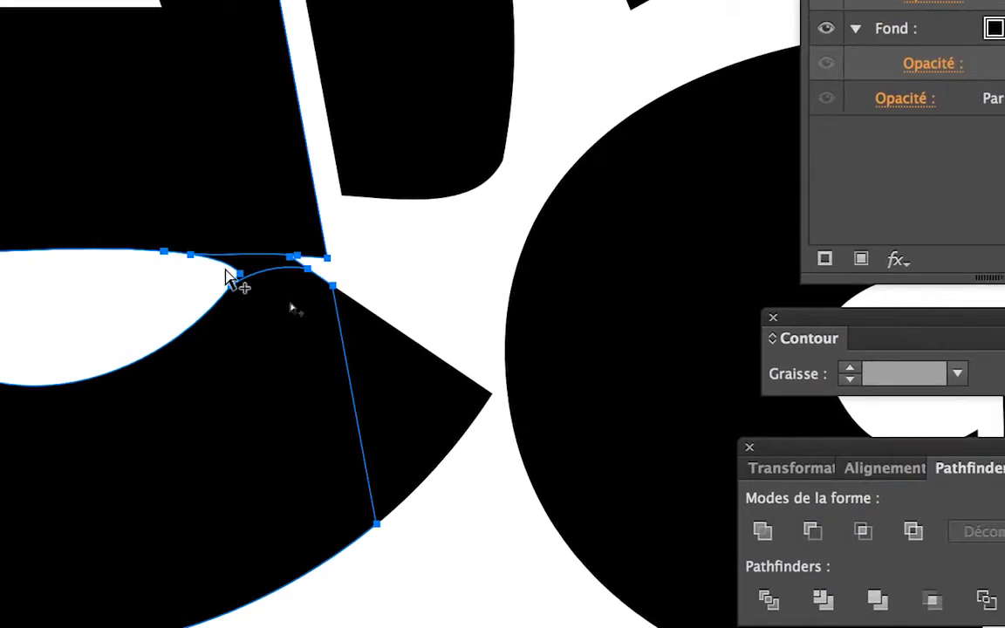
Step: Select the lower part of the "e" directly and make a tiny Cutter cut at the notch end of the upper cut line
scroll(216, 258, up, 1)
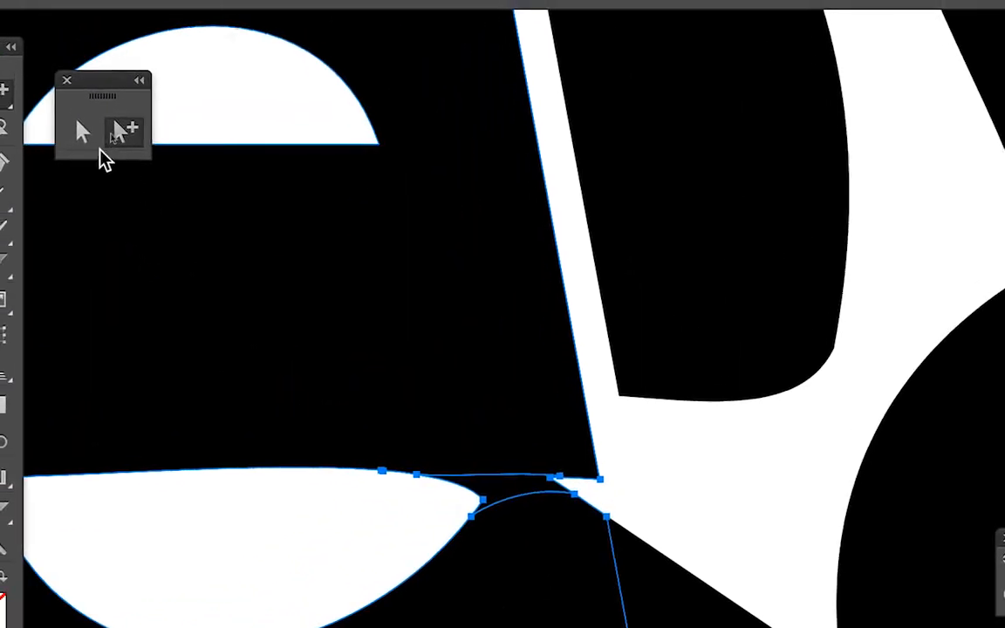
click(83, 136)
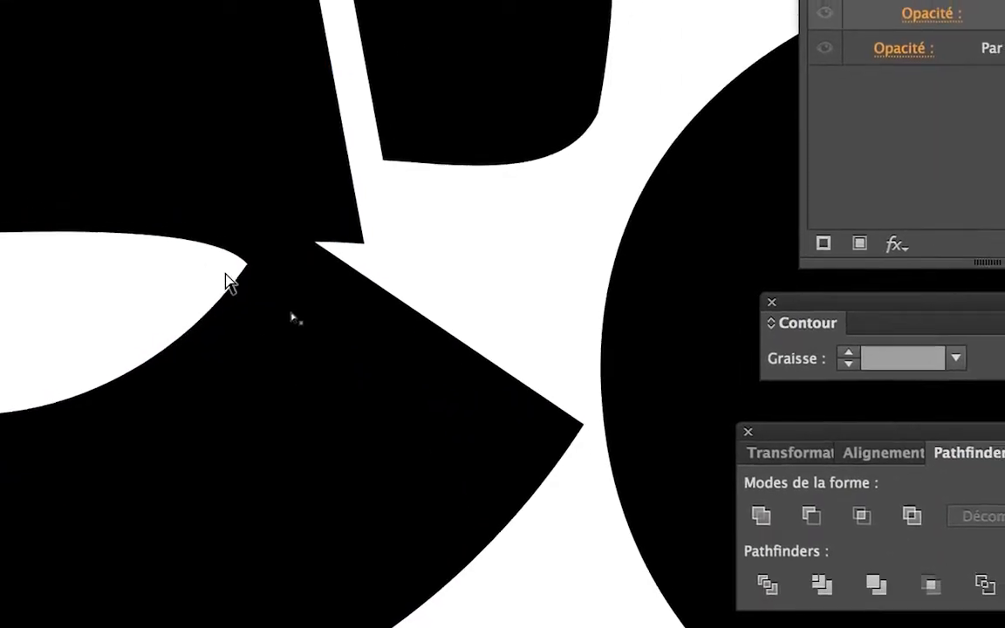
click(442, 453)
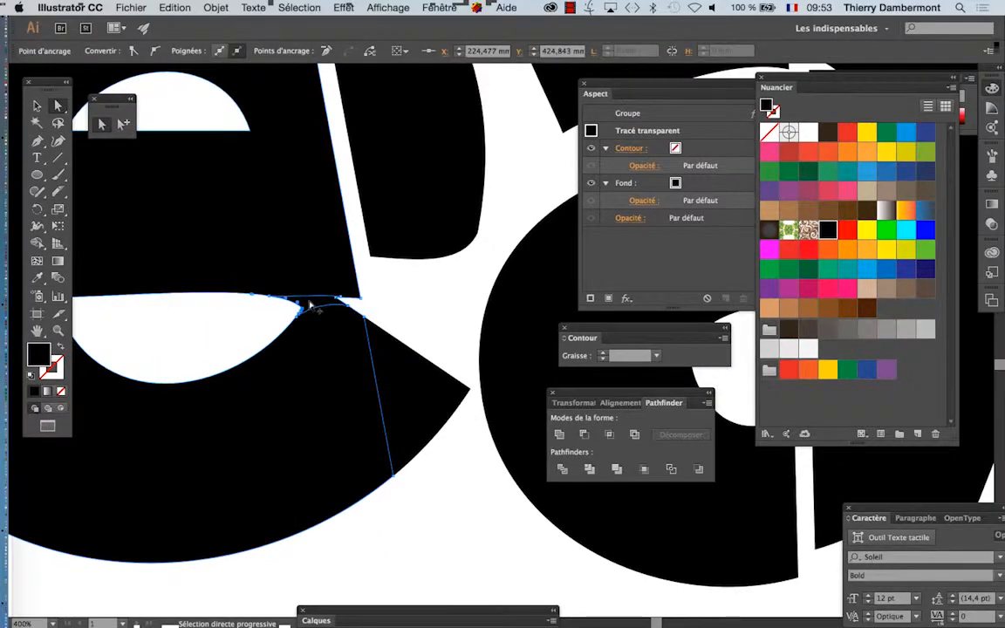
scroll(246, 275, up, 3)
scroll(308, 309, up, 1)
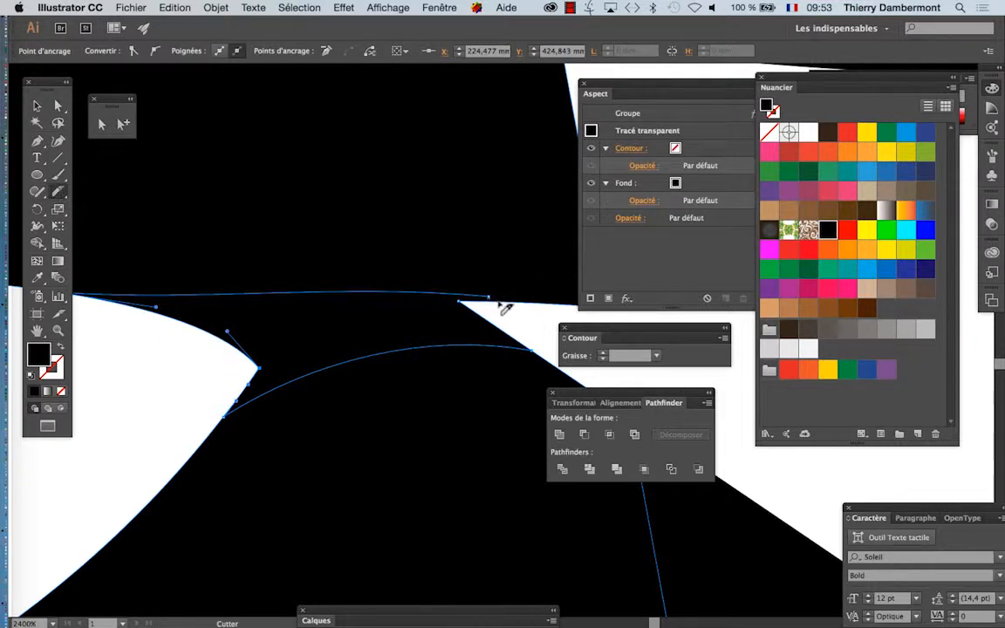
drag(516, 315, 517, 316)
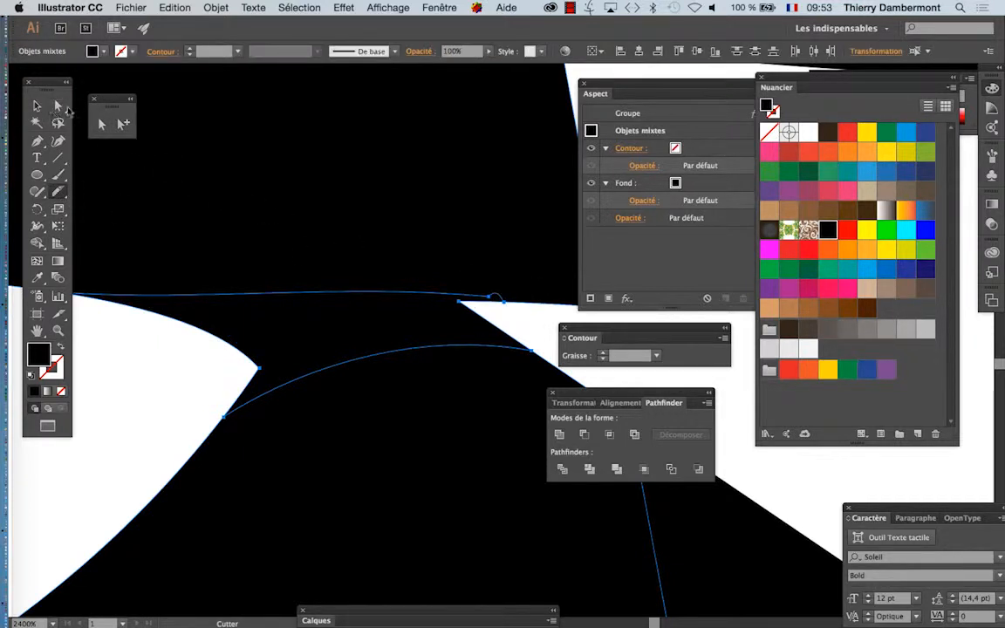
Step: Select the thin sliver between the two cuts of the "e" with progressive direct selection and delete it
click(123, 126)
click(439, 317)
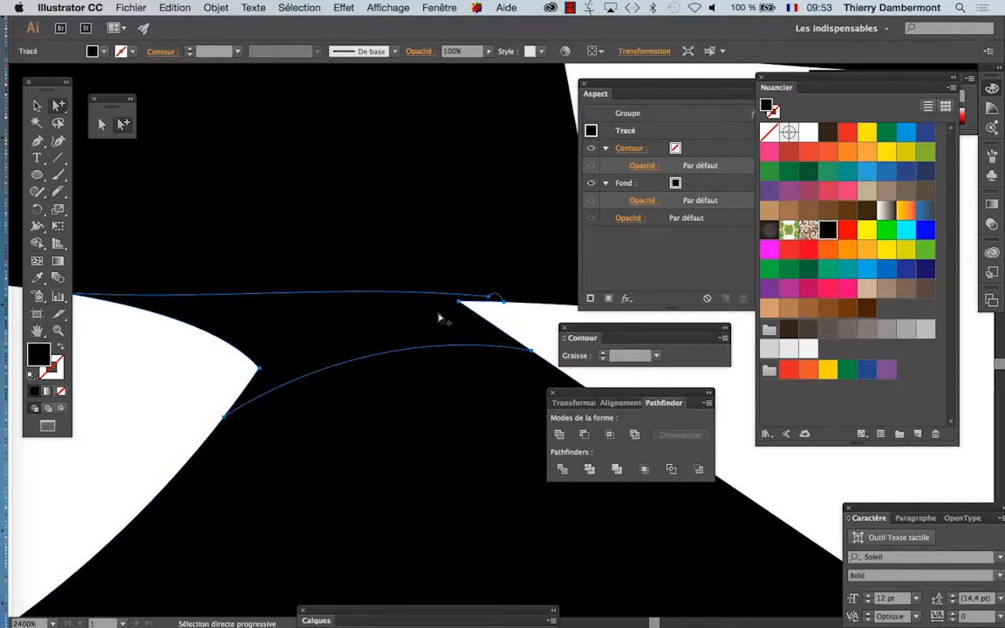
key(Delete)
scroll(443, 321, down, 10)
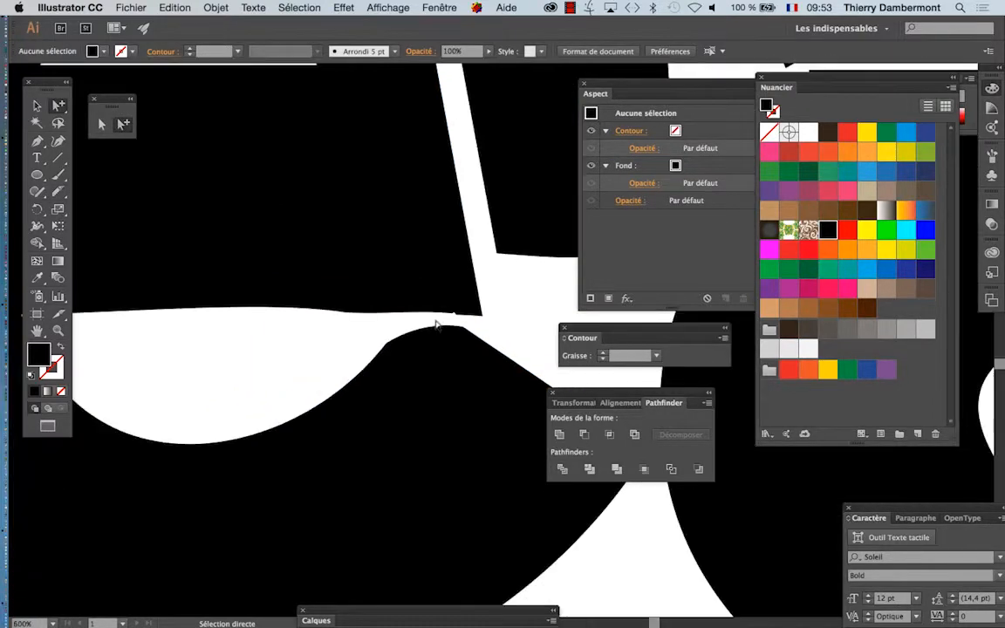
scroll(417, 470, down, 6)
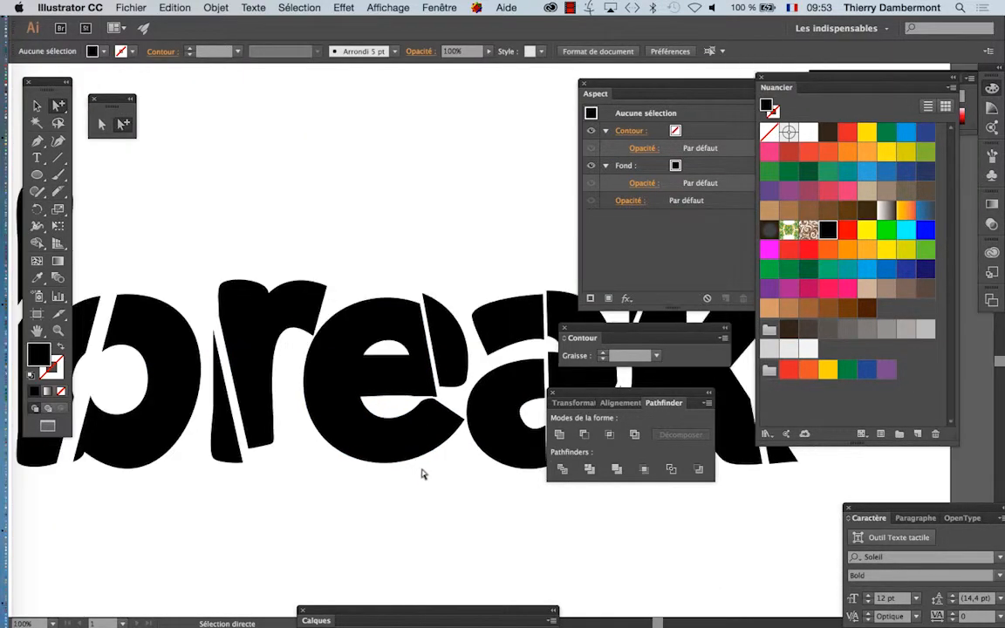
drag(416, 469, 326, 414)
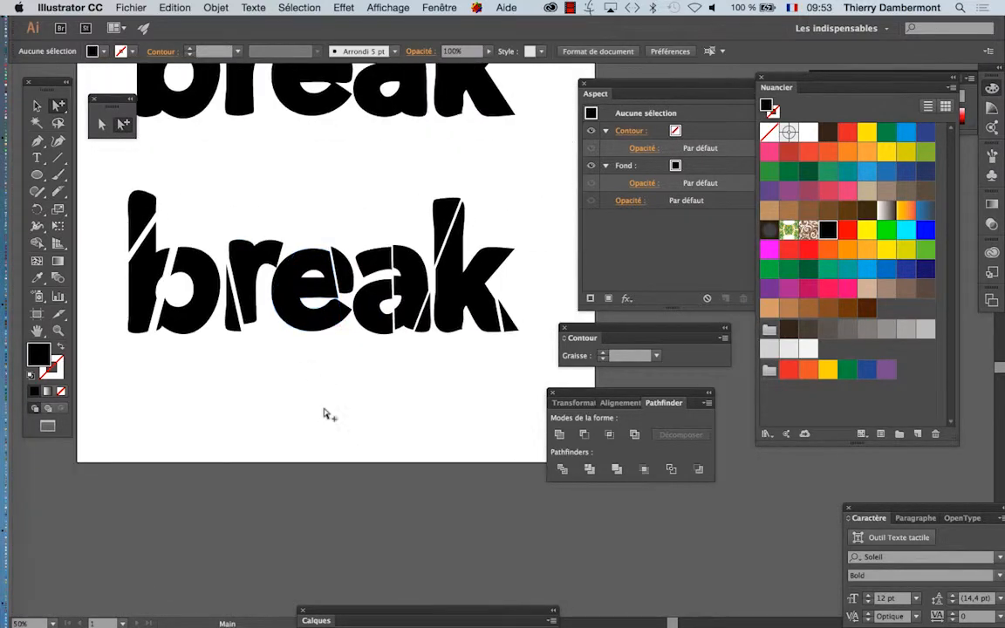
Step: Save the document as a new numbered logo-tasse version in the "jour 5 - docs" folder, in Adobe Illustrator (ai) format
click(131, 7)
click(201, 126)
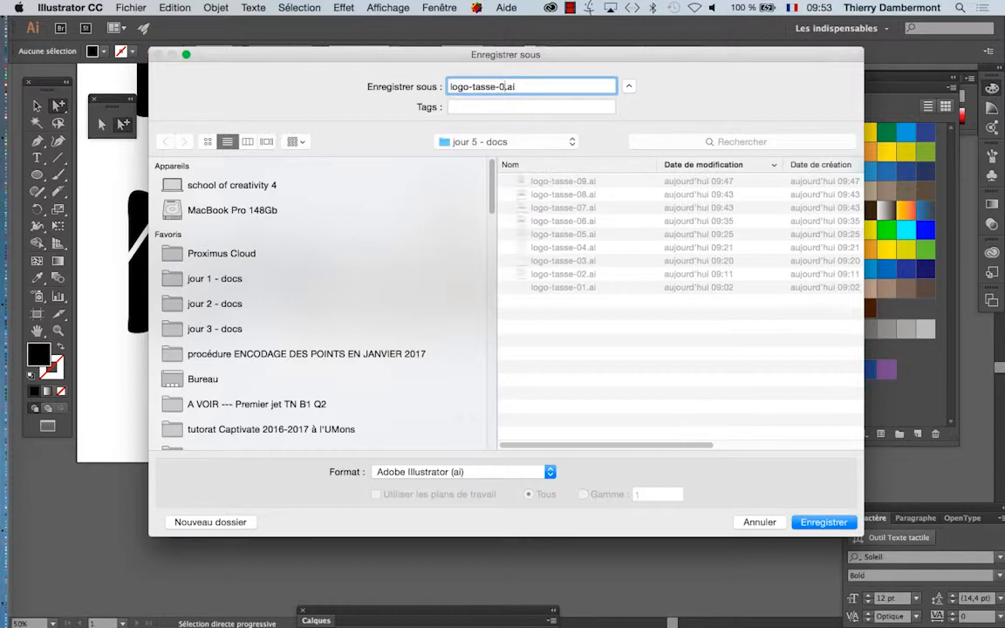
key(Return)
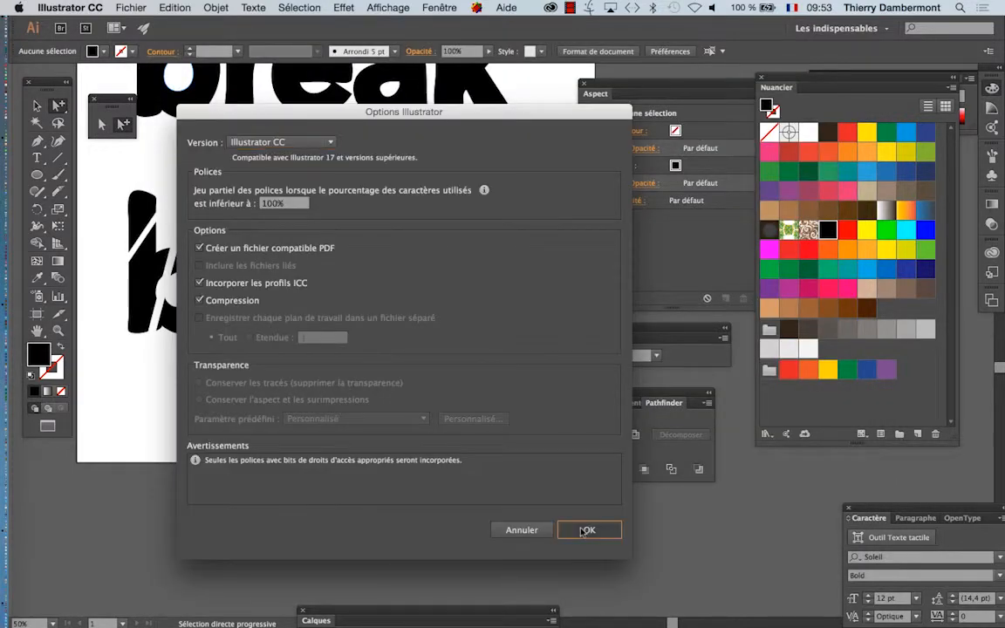